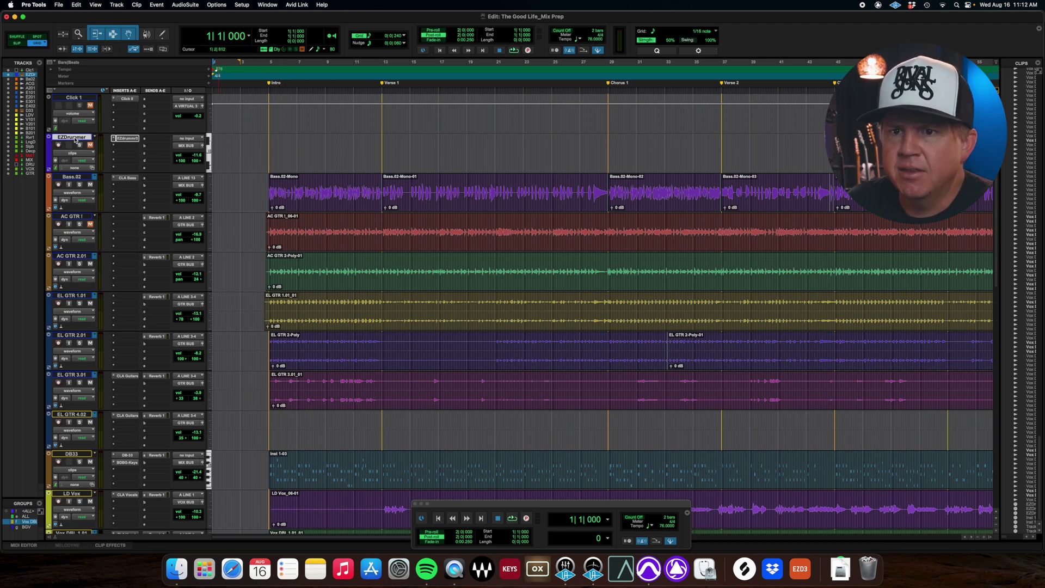
Set the insertion point at bar 28 (28|4|720) in Click 1 and show EZdrummer's Drums page.
click(121, 139)
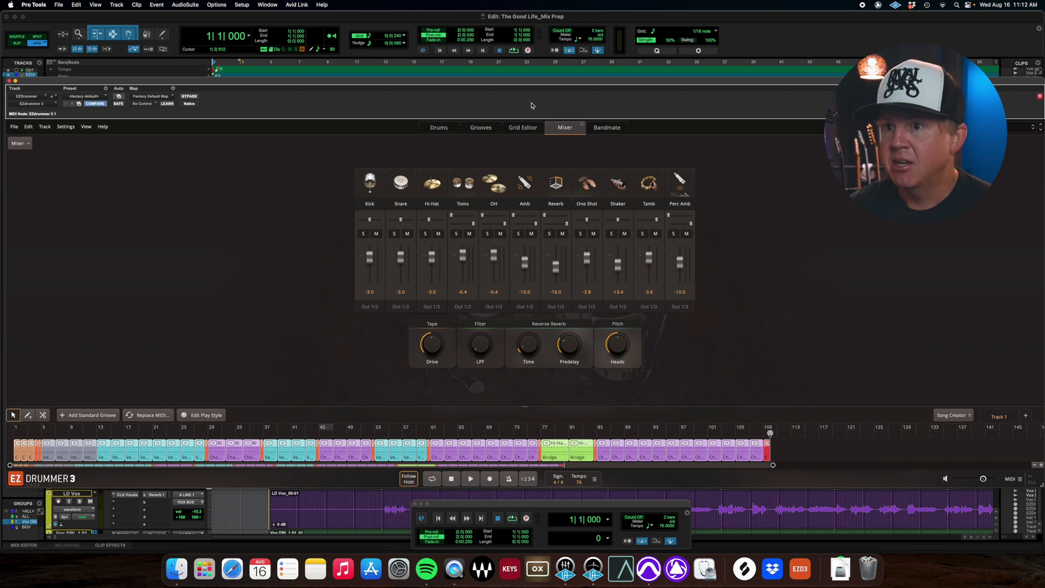
drag(523, 83, 523, 193)
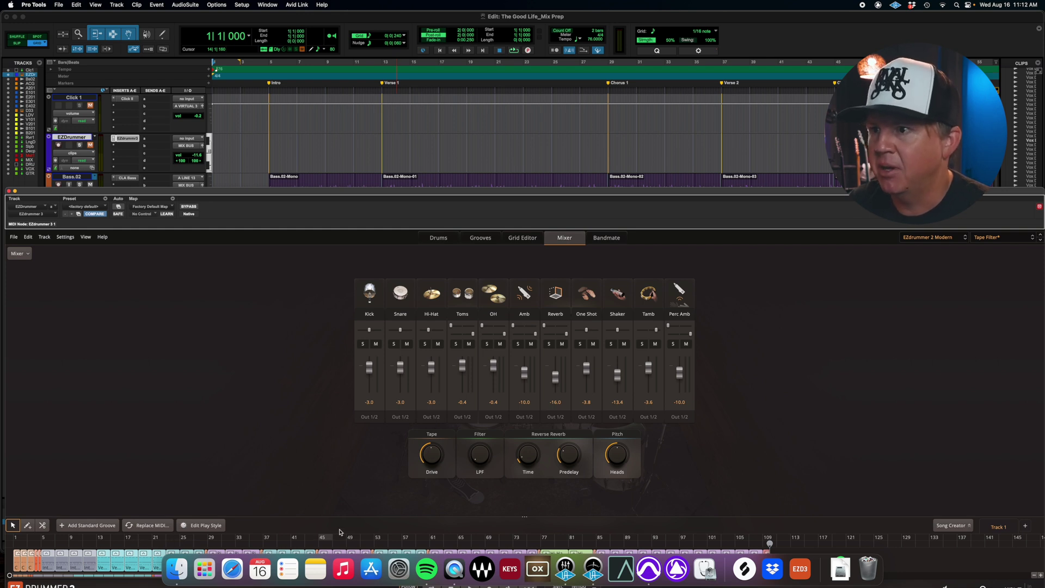
click(608, 112)
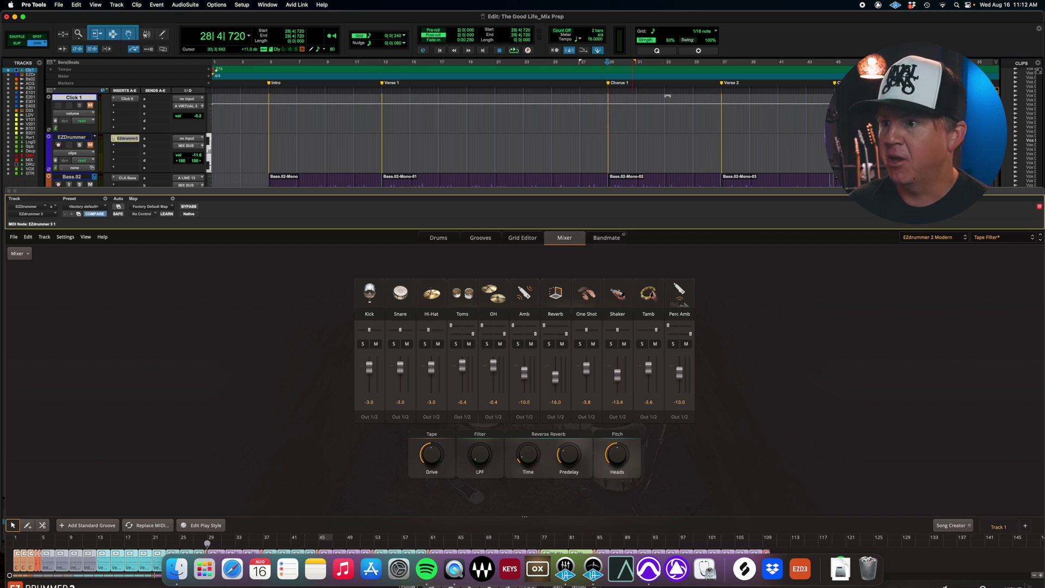
drag(617, 191, 620, 171)
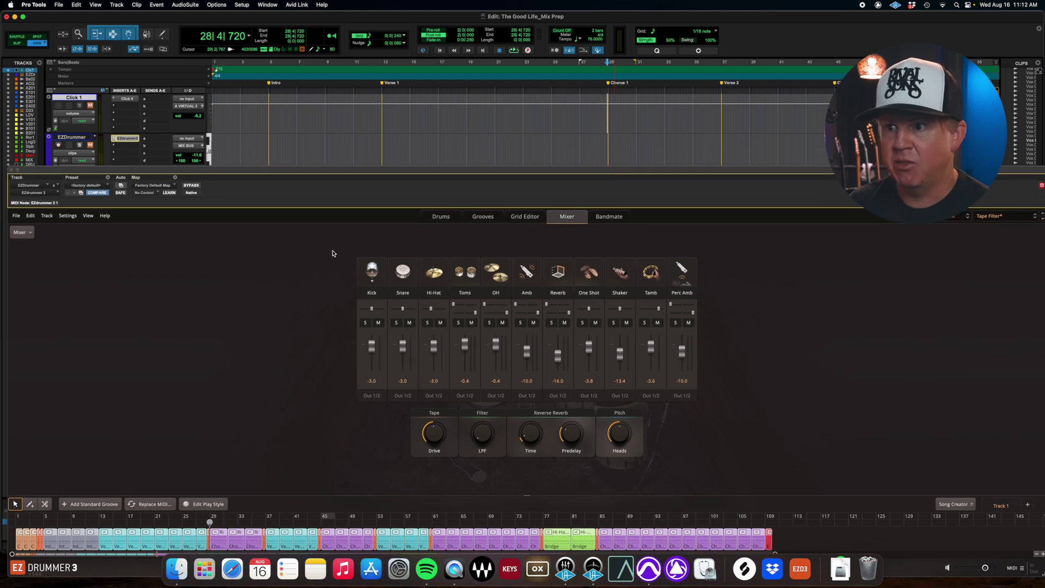
drag(230, 175, 231, 157)
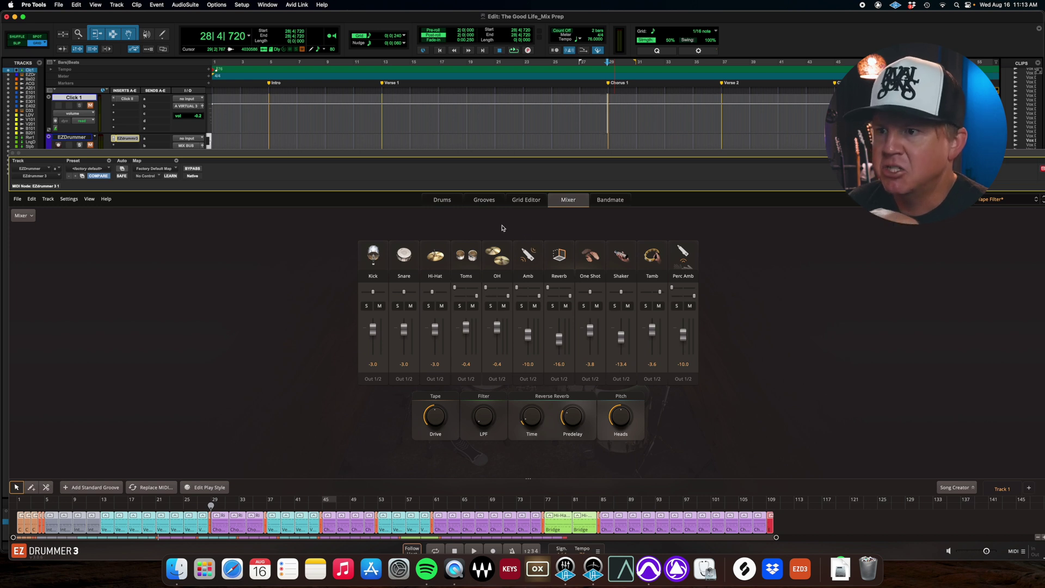
click(448, 205)
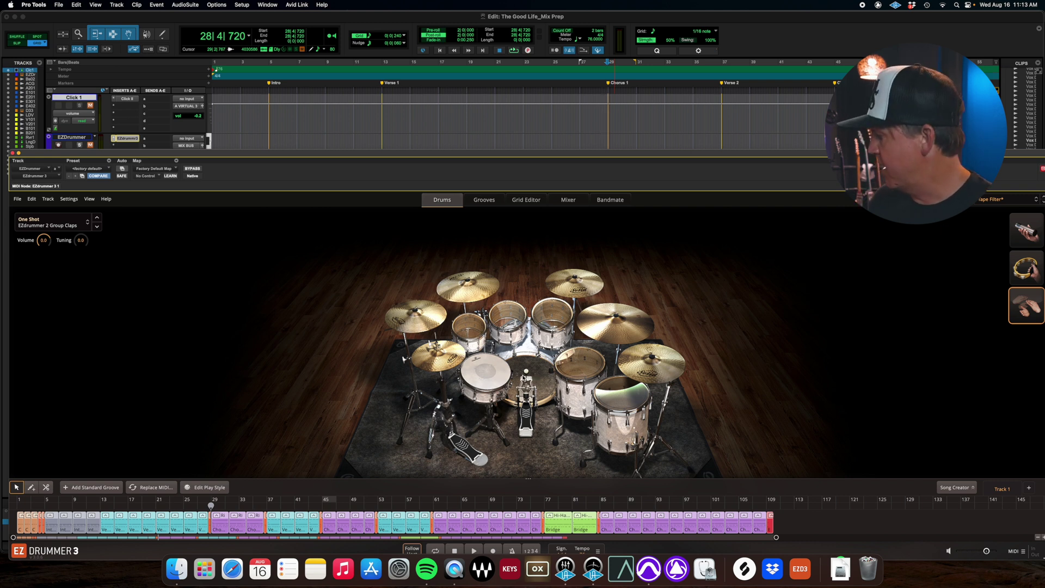
Select the 18x22 DW Collector's Maple kick and start playback from bar 28.
click(524, 378)
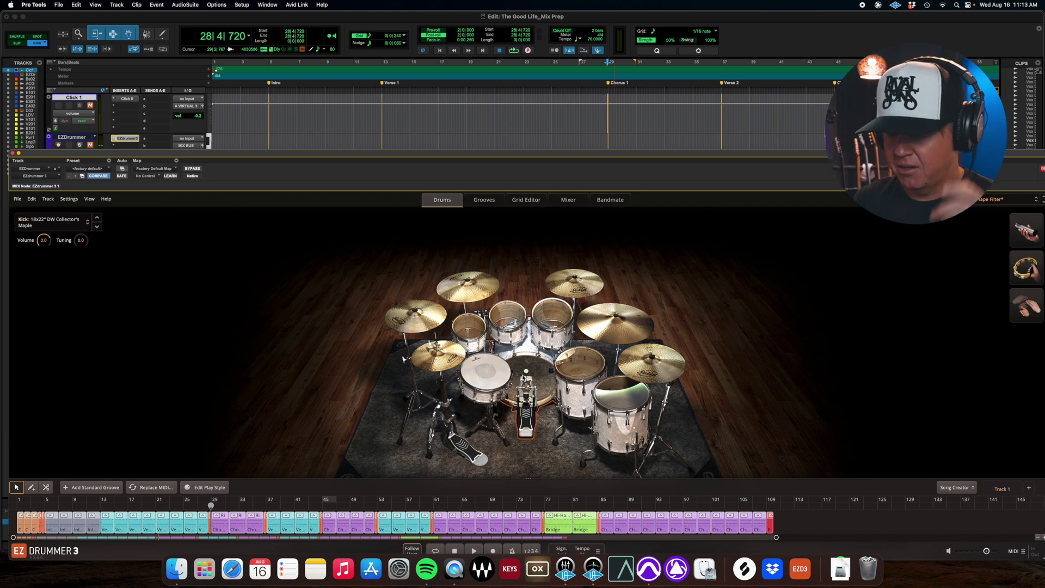
key(space)
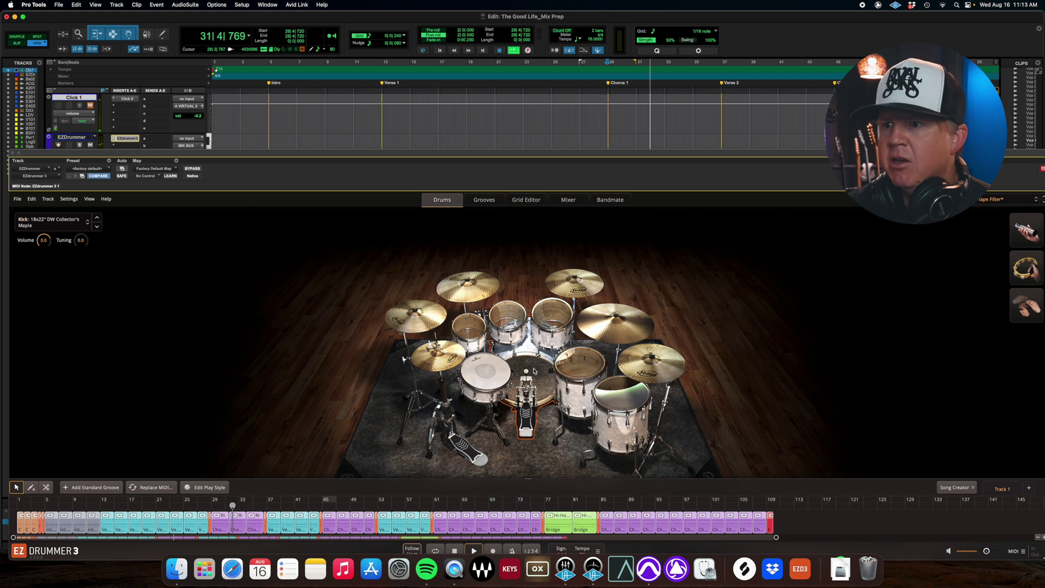
Stop playback, search grooves with a tapped snare/kick Tap2Find pattern, then view the Grid Editor.
click(476, 200)
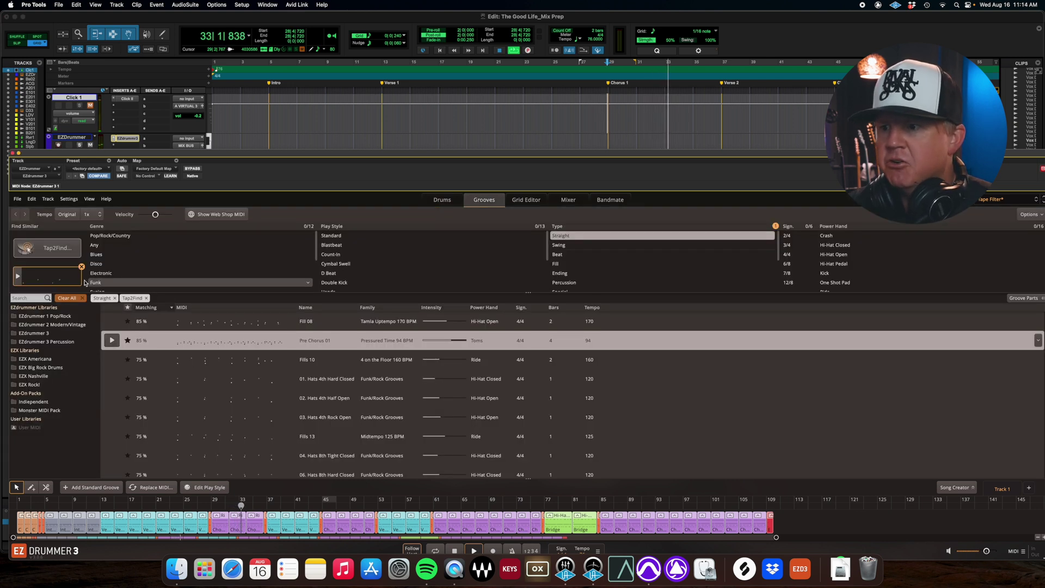
click(49, 248)
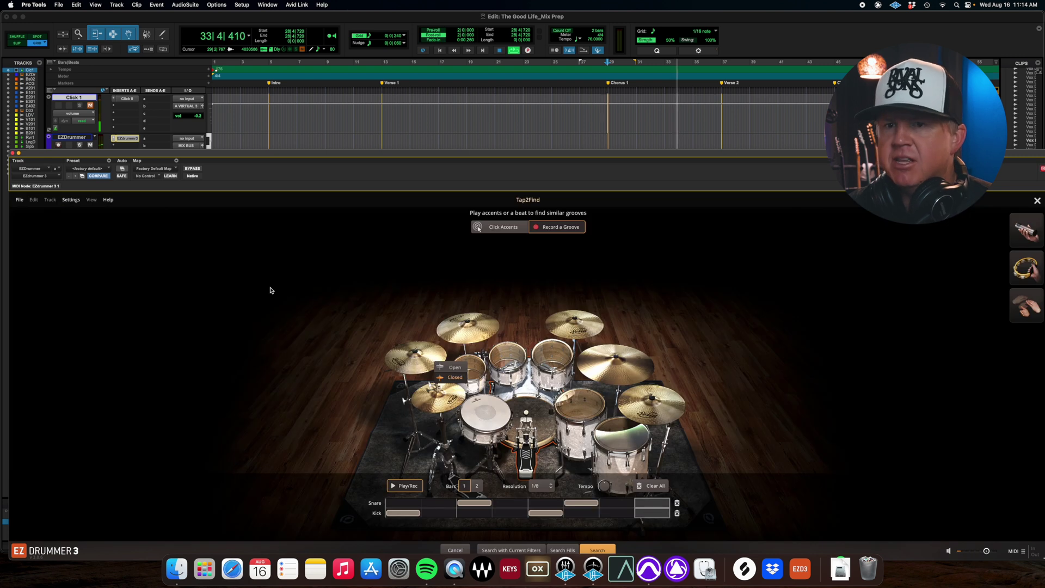
key(space)
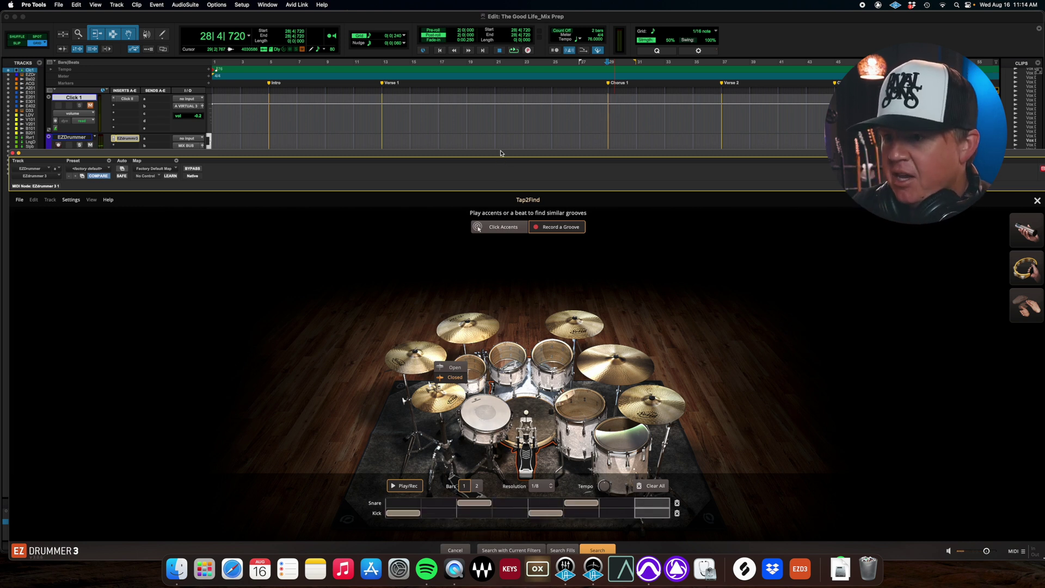
drag(501, 153, 501, 128)
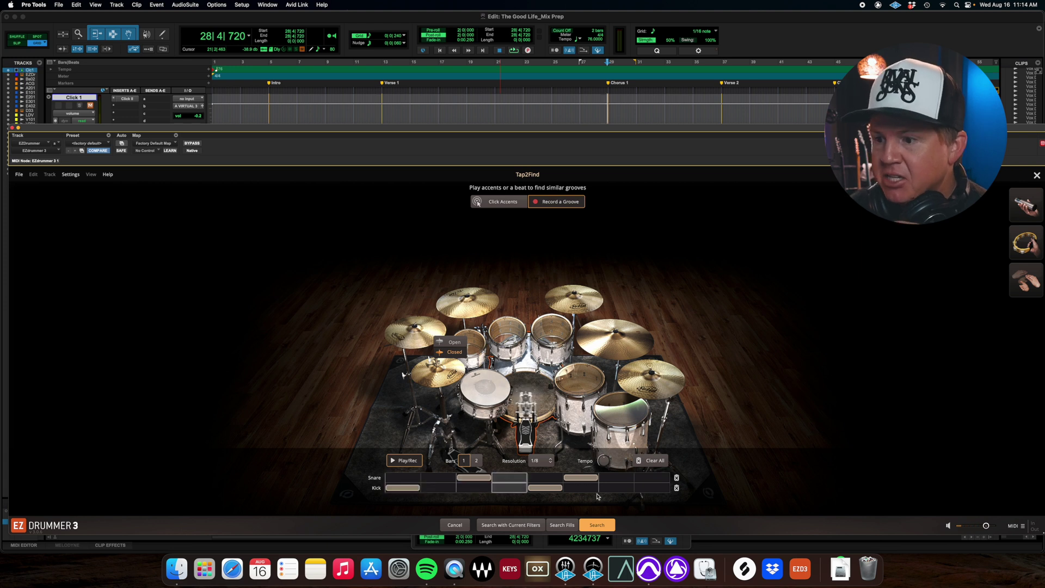
click(597, 525)
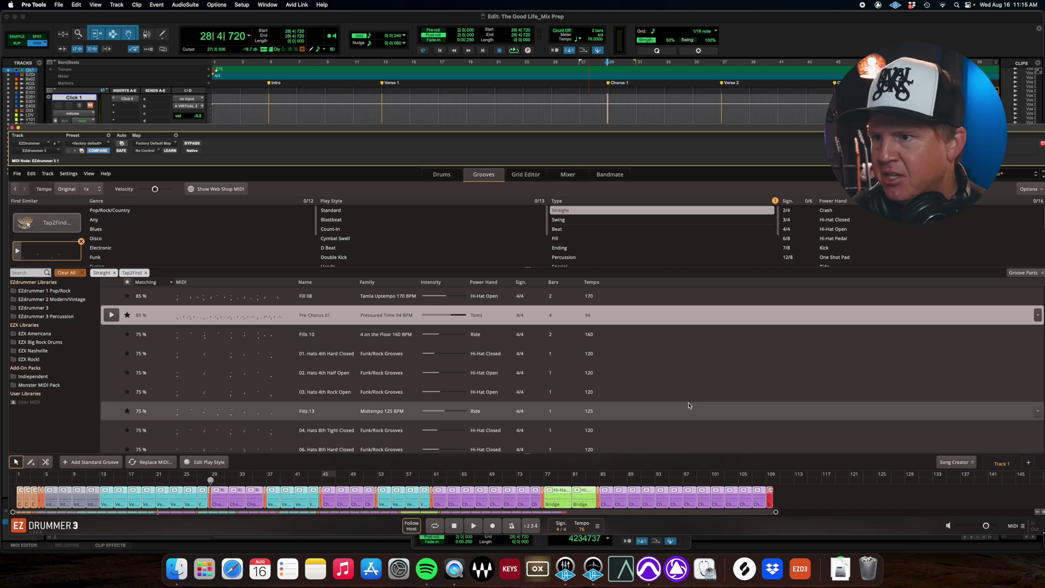
click(521, 176)
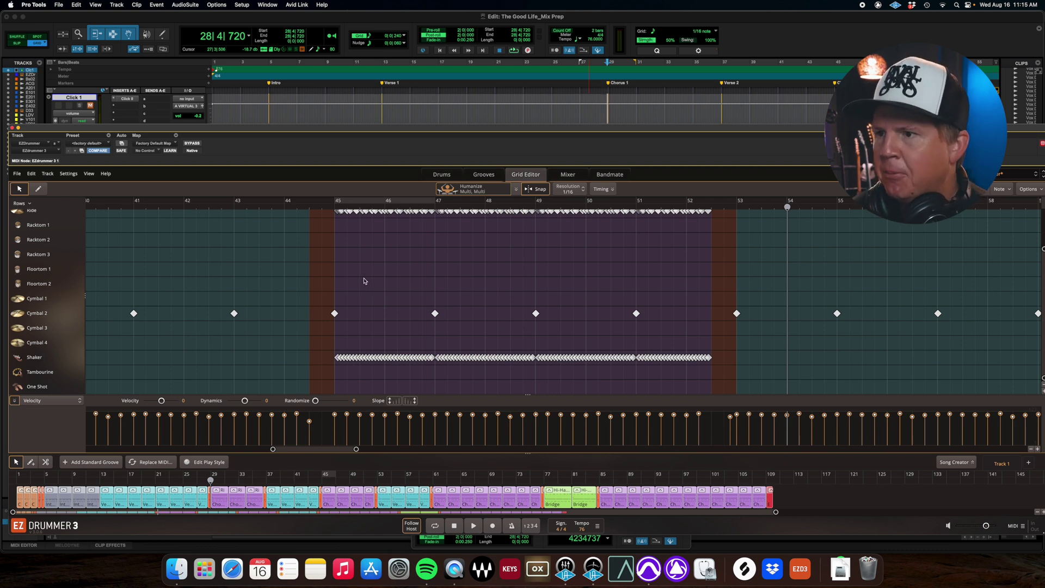
Look through EZdrummer's Mixer and Follow Bandmate pages, then close the plug-in window.
click(567, 175)
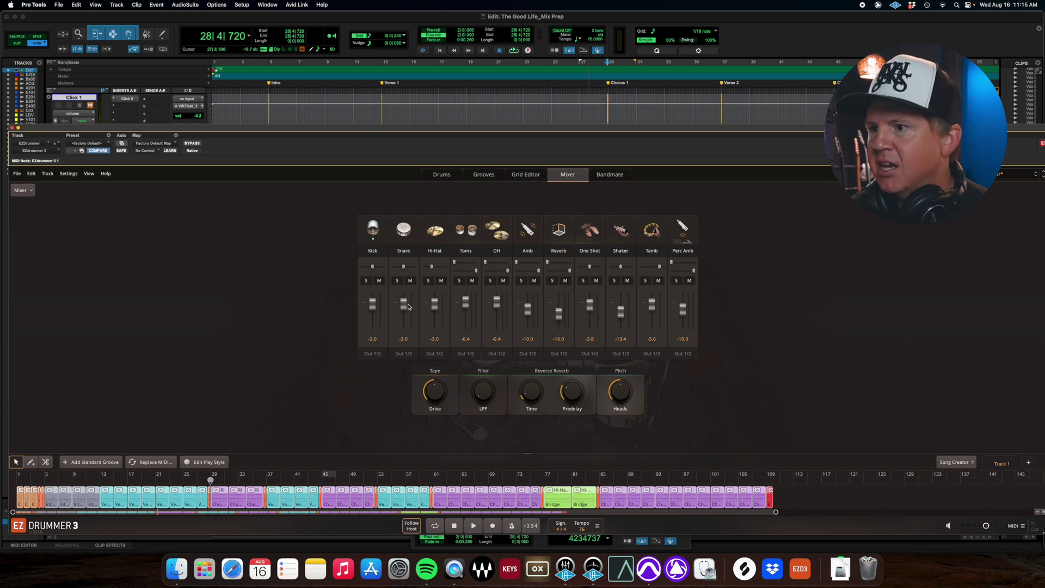
click(603, 180)
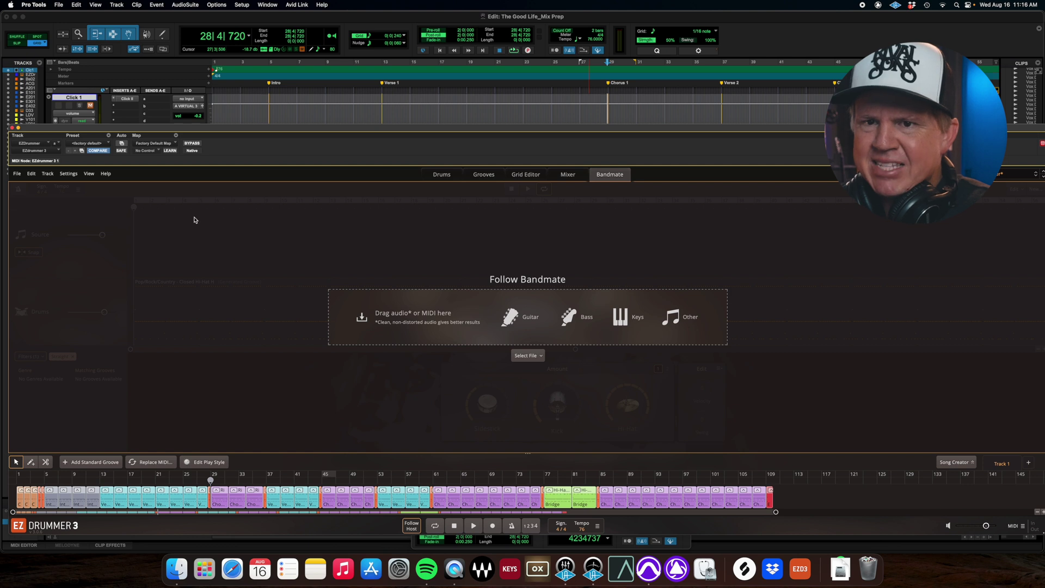
click(12, 128)
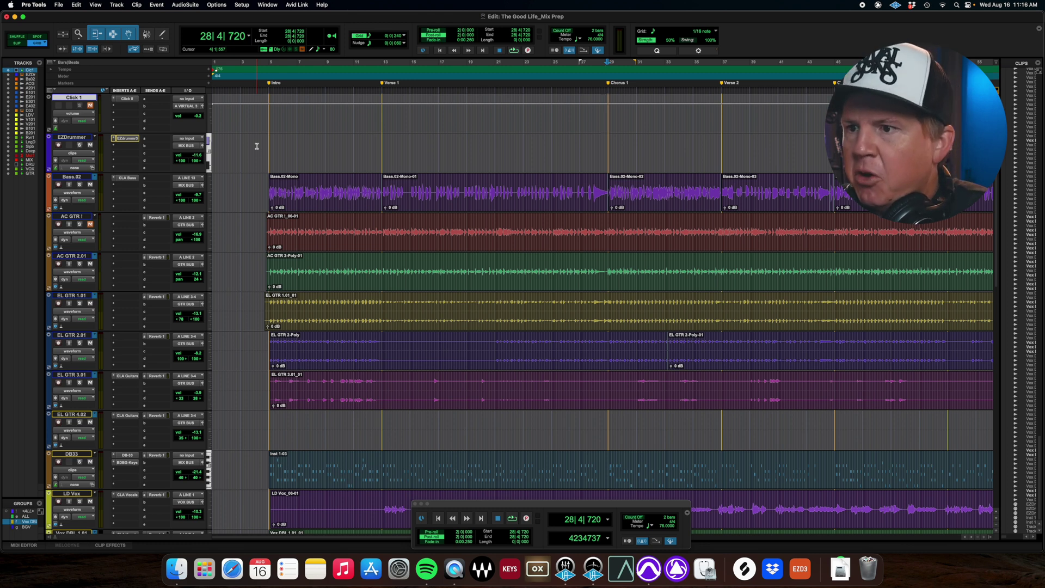
key(super+shift+n)
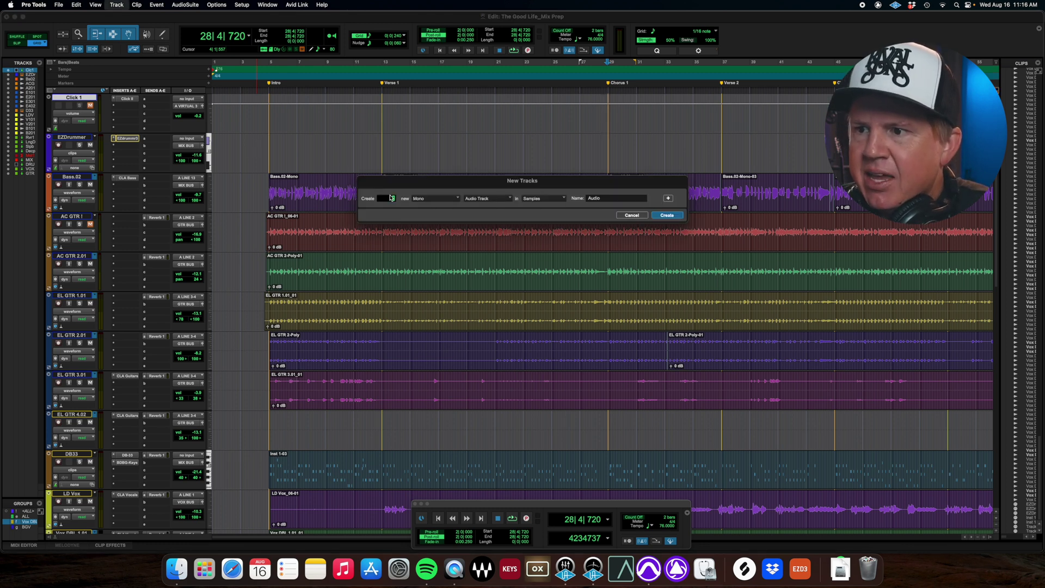
Create a new stereo Instrument Track named Inst 1.
click(416, 199)
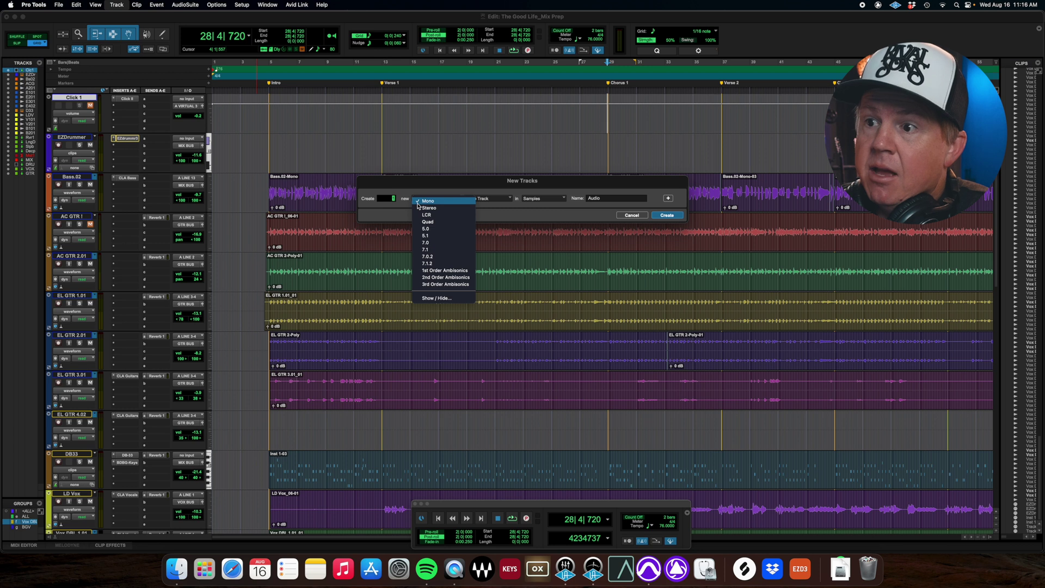
click(417, 200)
click(421, 200)
click(429, 208)
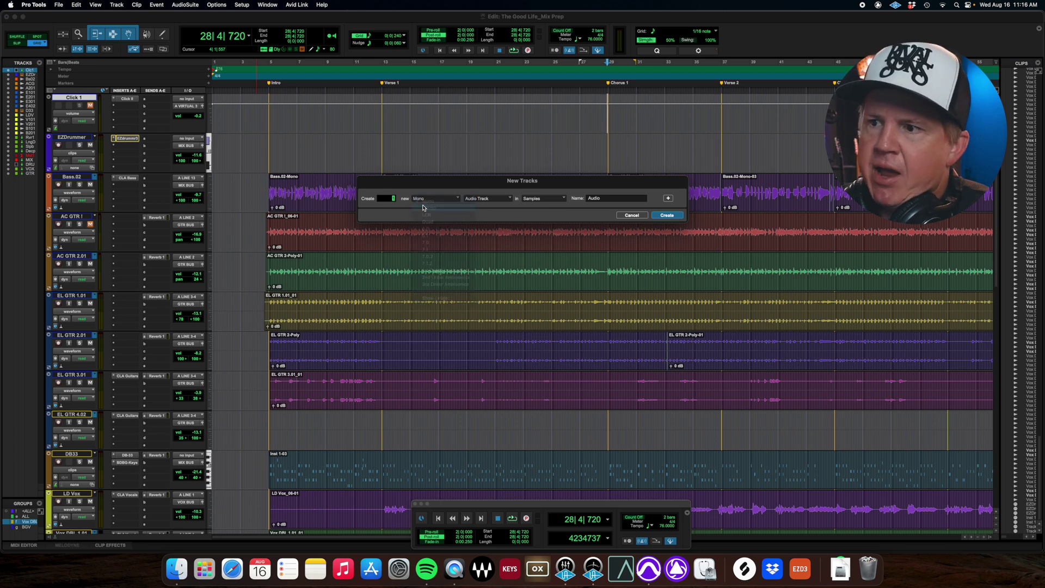
click(464, 200)
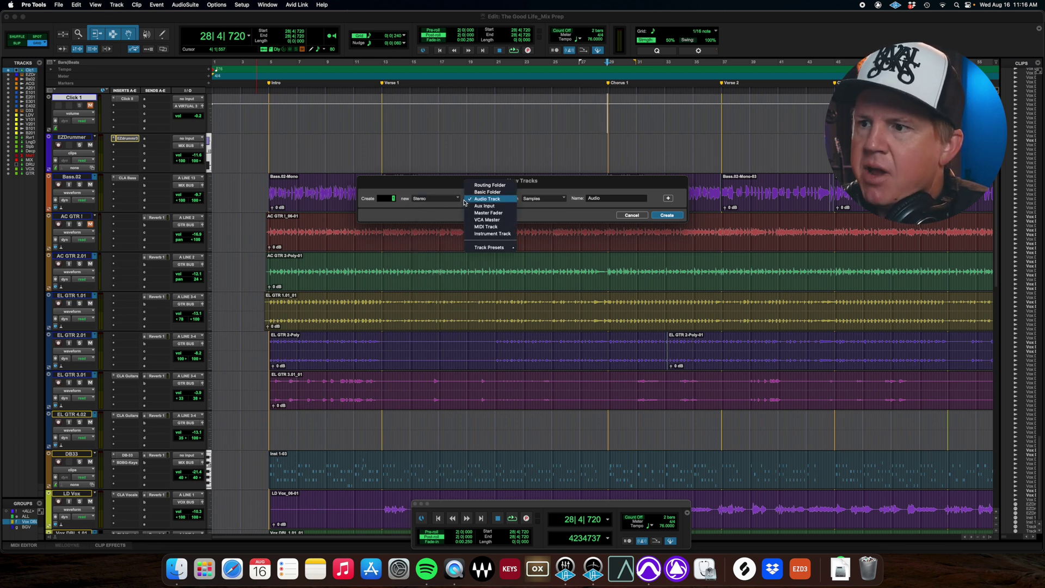
click(467, 234)
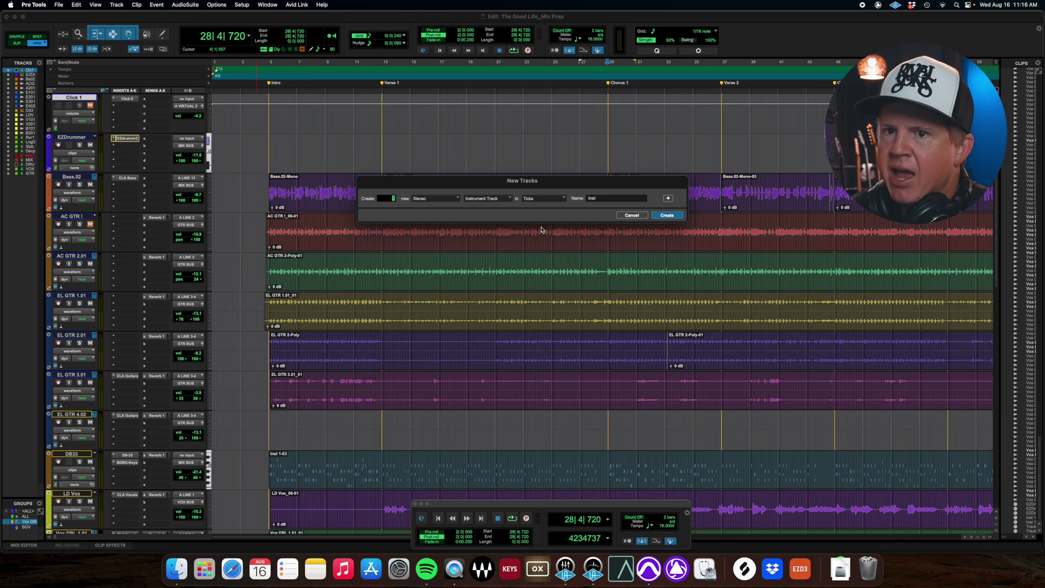
click(660, 217)
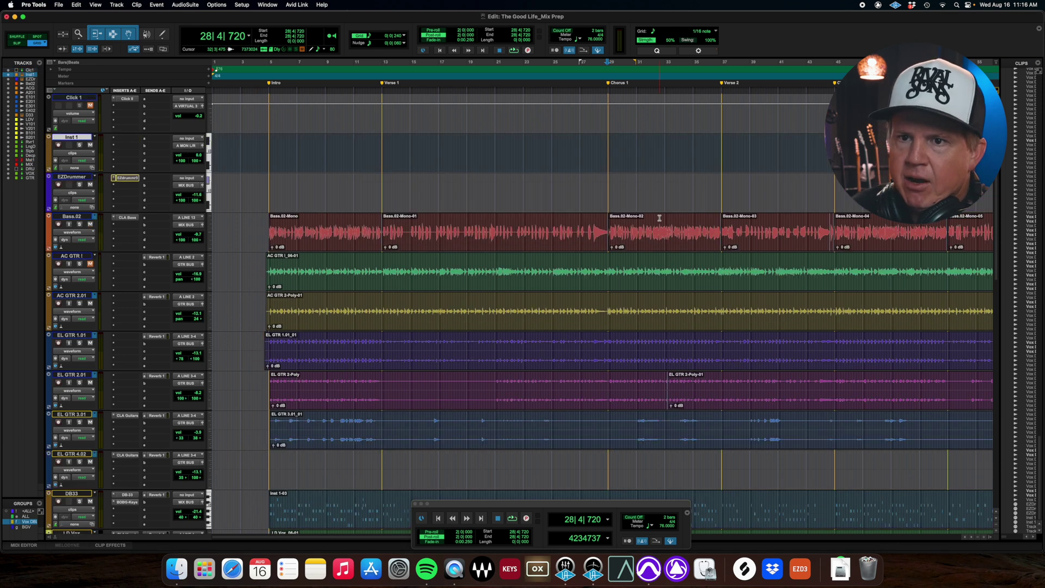
Load a stereo EZdrummer 3 instance on Inst 1's insert and reposition its window.
click(127, 140)
mouse_move(191, 141)
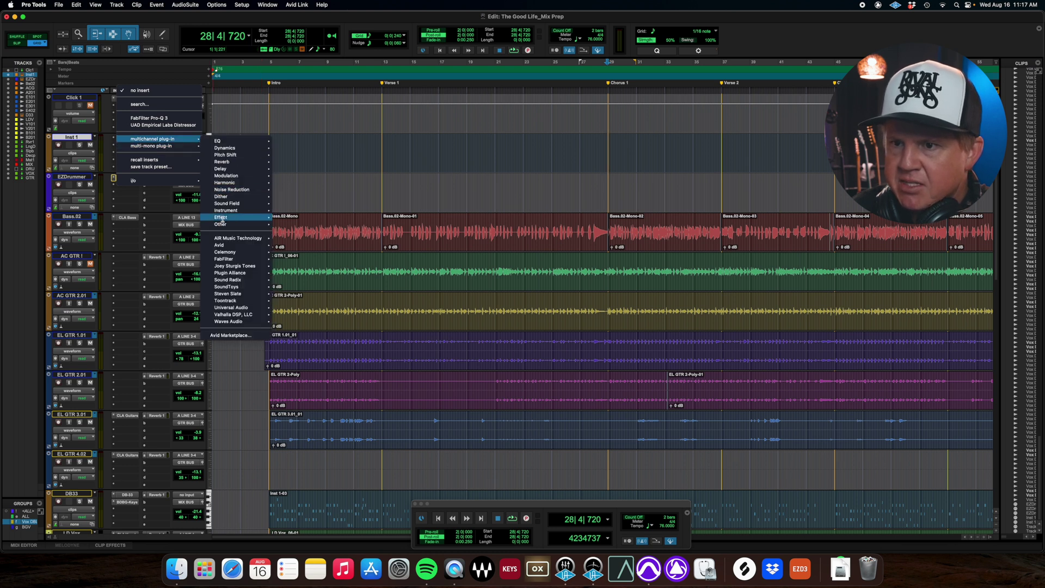
mouse_move(226, 212)
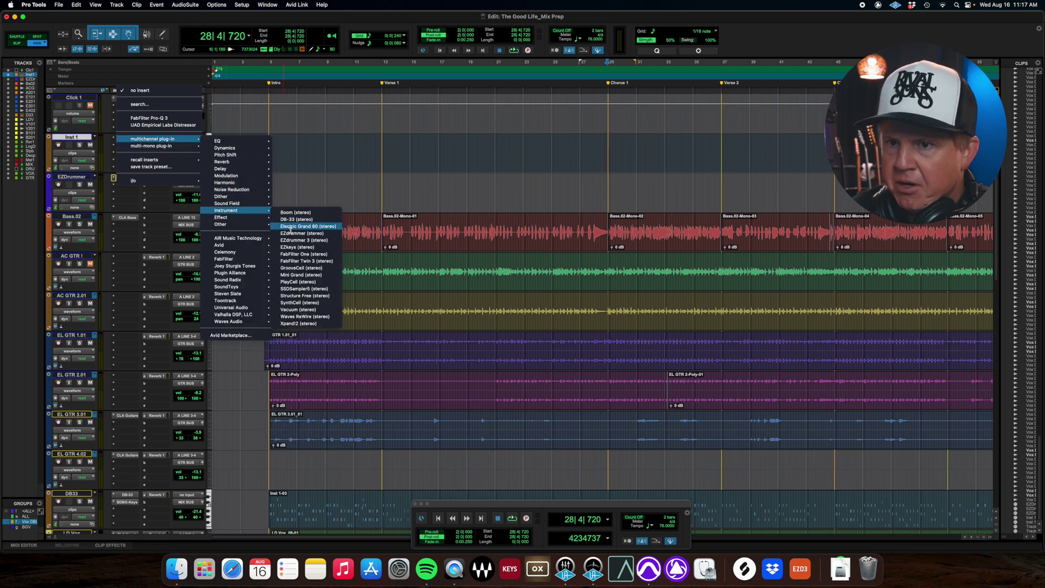
click(292, 241)
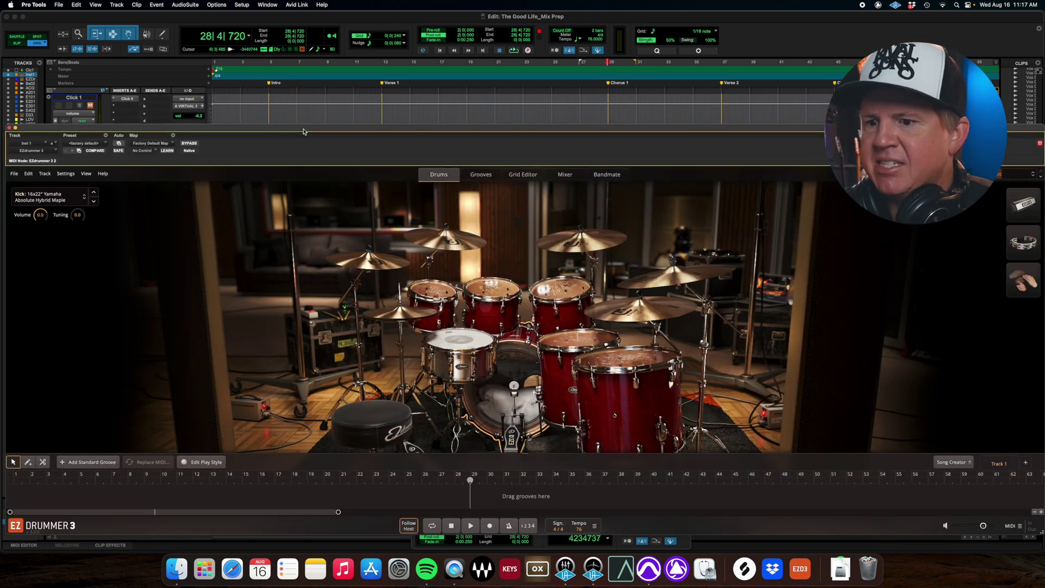
drag(306, 132, 315, 115)
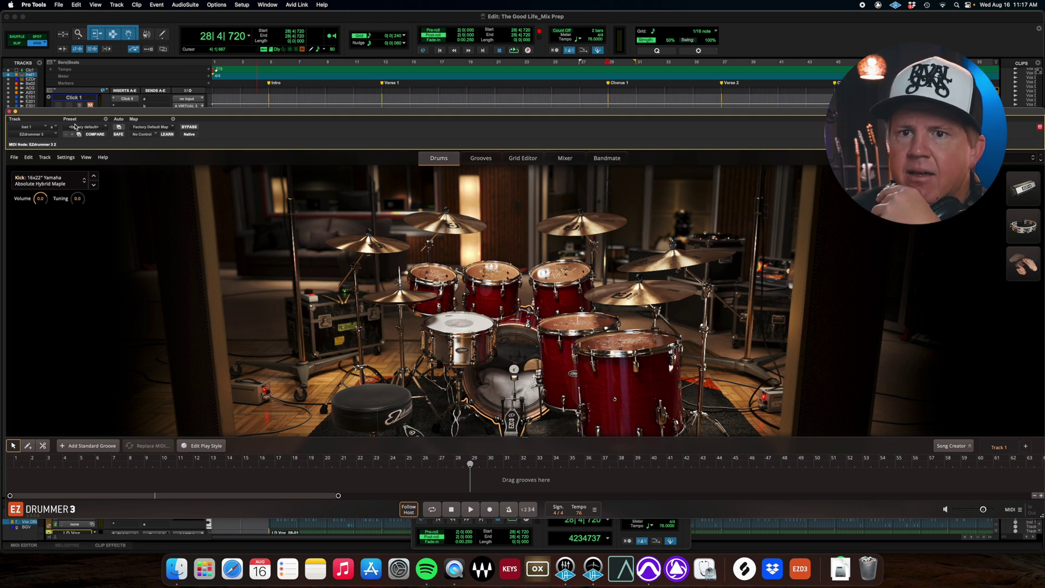
Close the new instance, delete the Inst 1 track, and reopen the original EZdrummer 3 window.
click(10, 111)
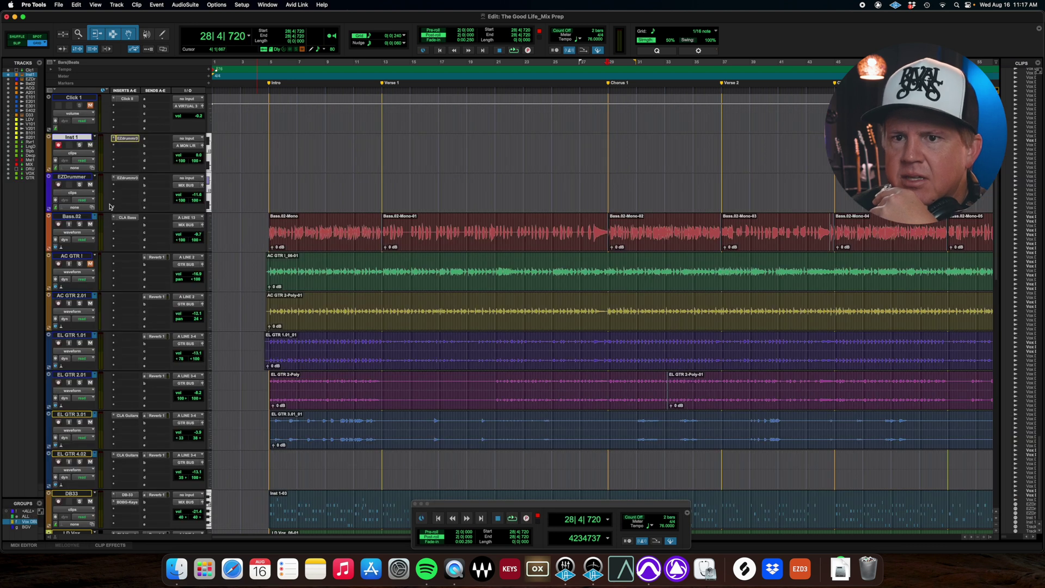
right_click(87, 143)
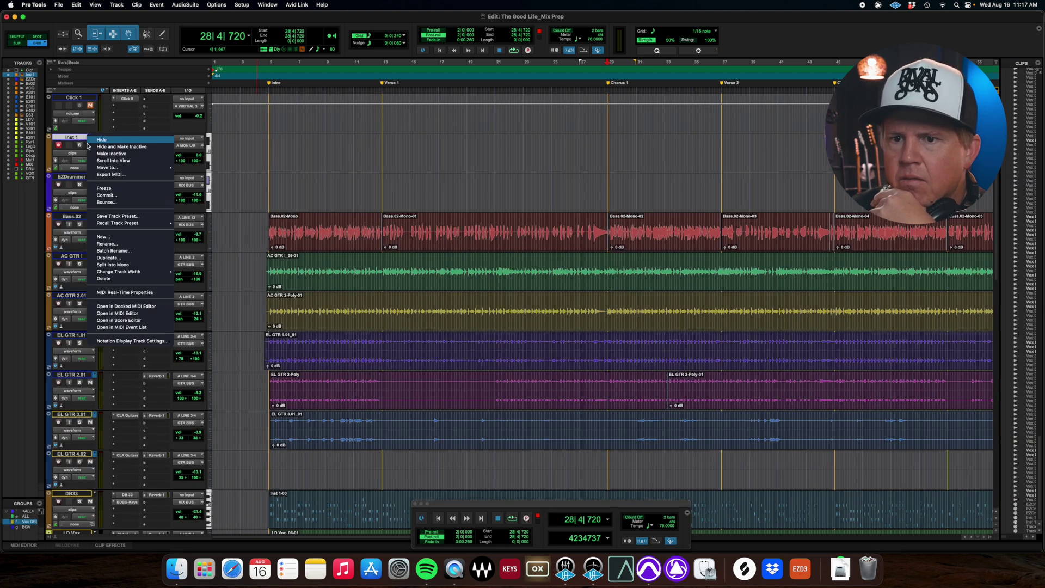
click(124, 278)
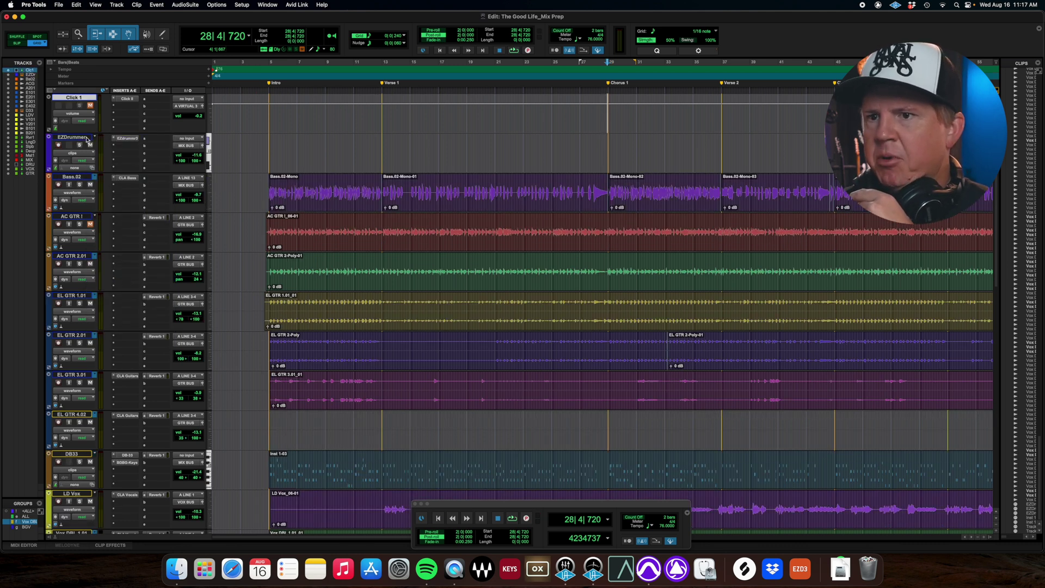
click(126, 139)
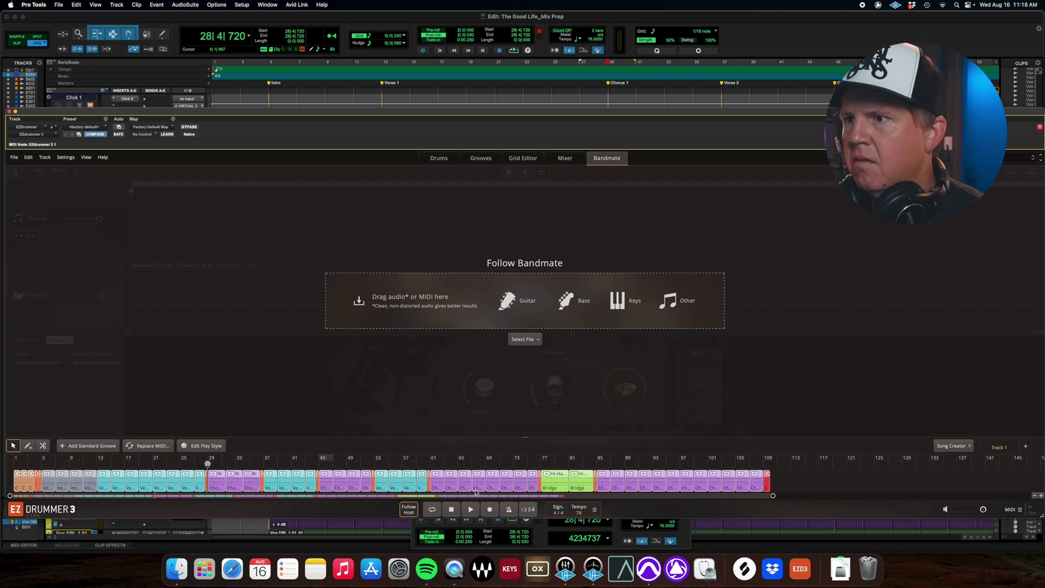
Drag the EZdrummer Song Creator track onto the EZDrummer track as a MIDI clip.
drag(516, 114, 517, 125)
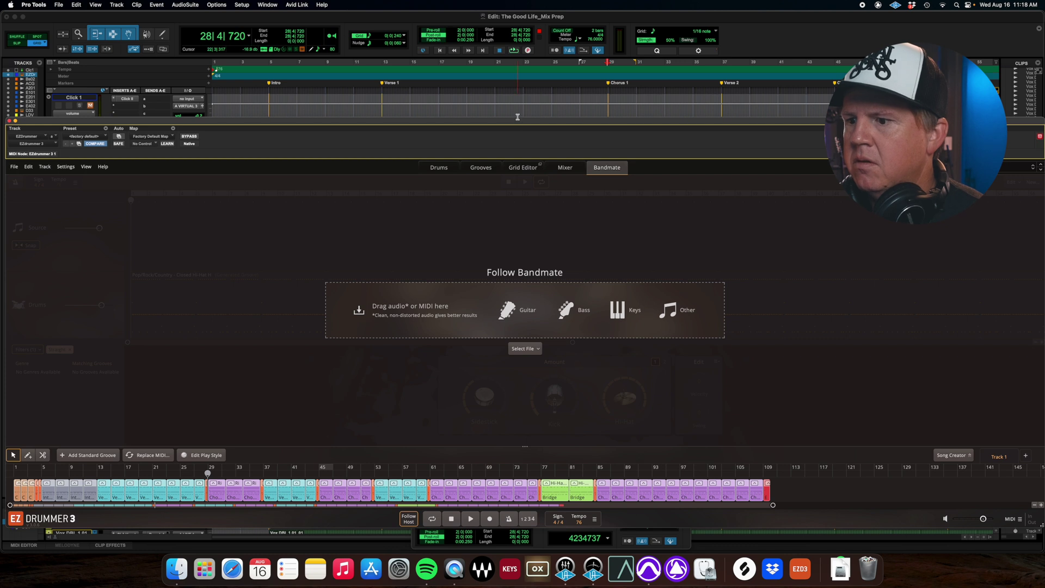
drag(519, 120, 526, 171)
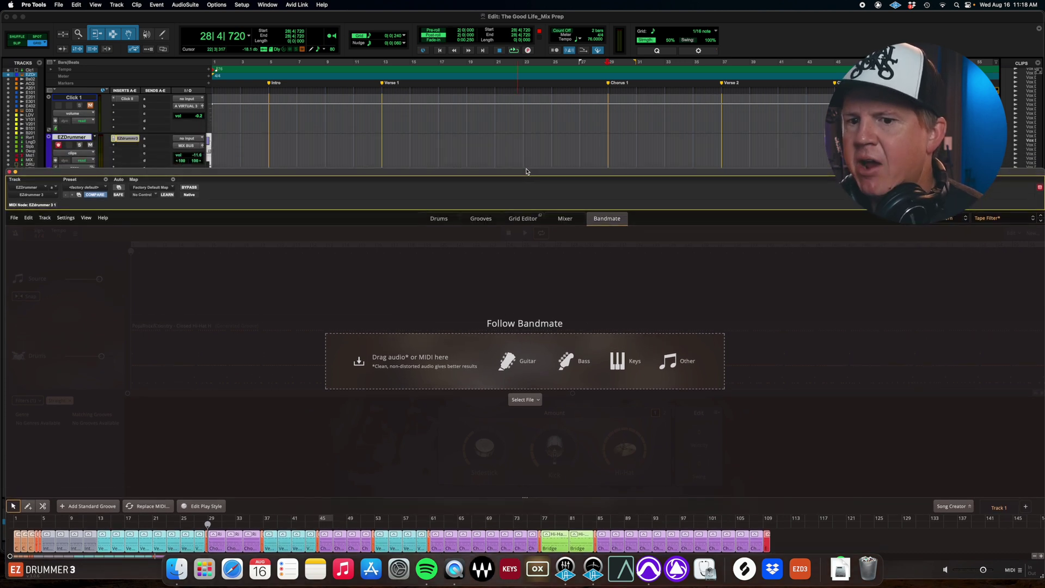
drag(406, 540, 212, 146)
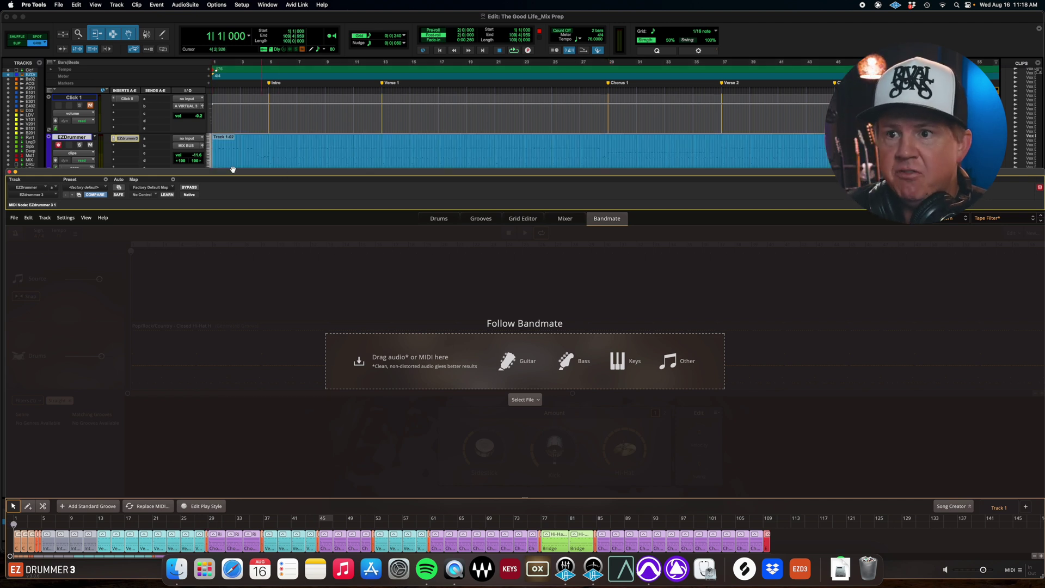
drag(33, 173, 33, 215)
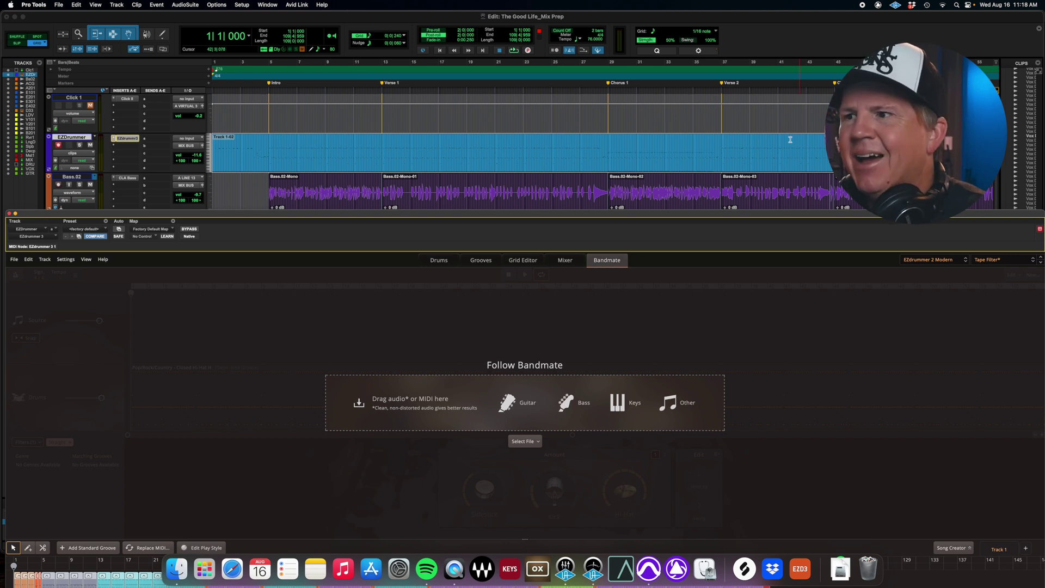
Undo the dropped MIDI clip on the EZDrummer track and show EZdrummer's Mixer channels.
click(767, 164)
key(super+z)
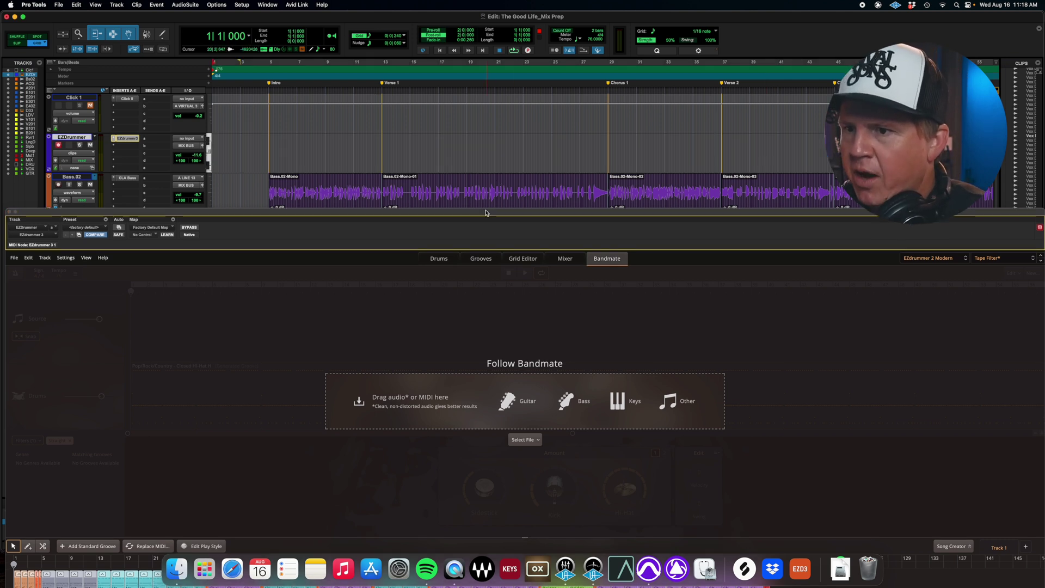
drag(486, 215, 513, 102)
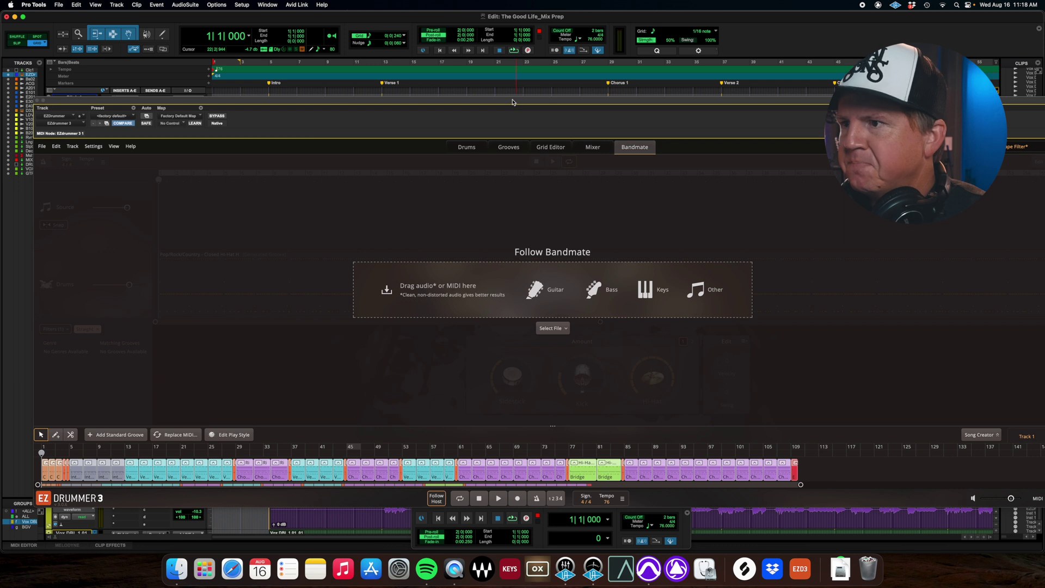
click(591, 149)
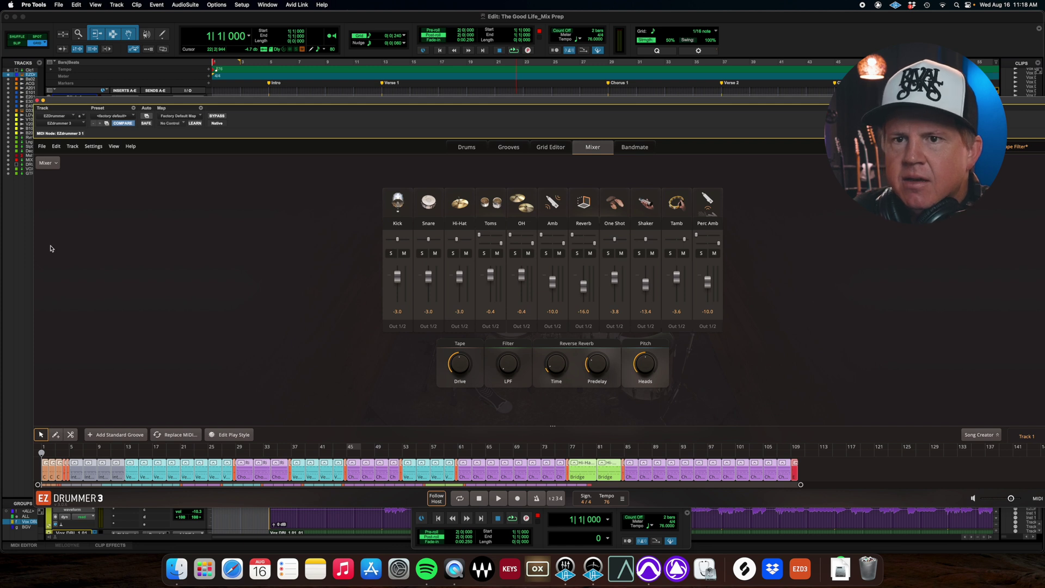
Open Export Song Track as Audio File(s) and switch the export from Full Mix to Stems.
click(71, 147)
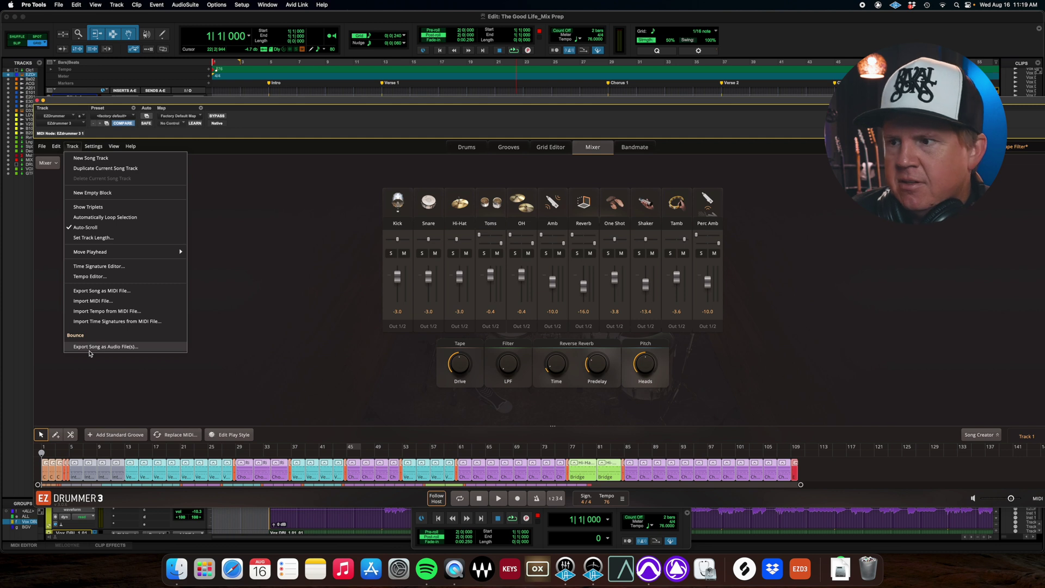
click(90, 348)
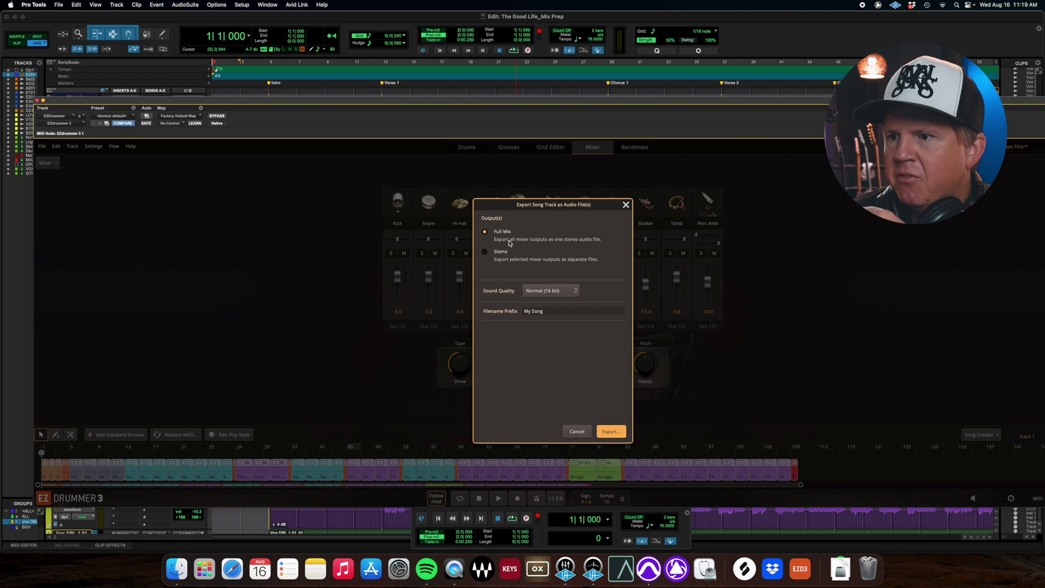
click(500, 254)
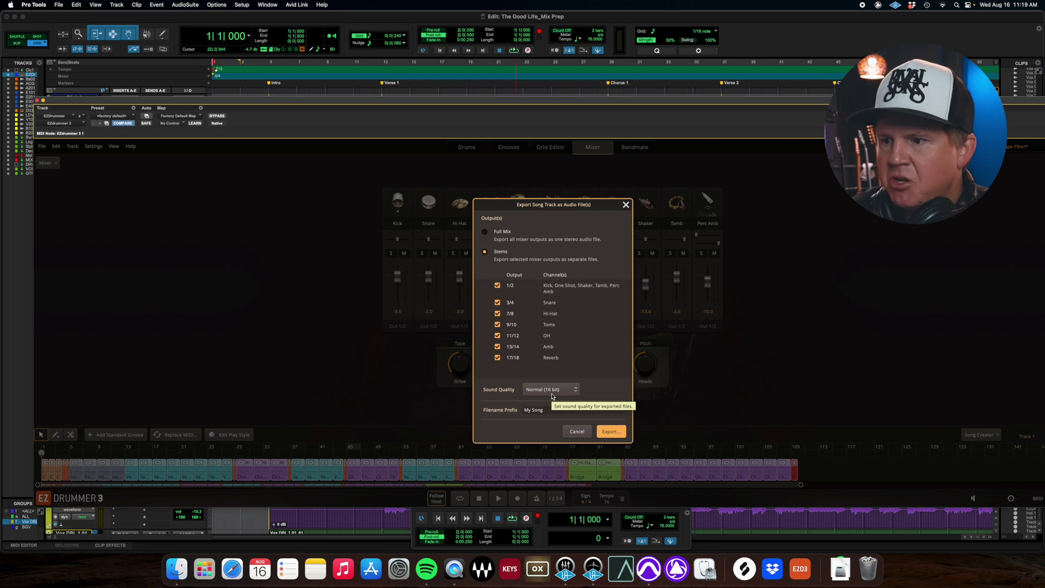
Cancel the EZdrummer stem export dialog without exporting, returning to the Mixer page.
click(552, 410)
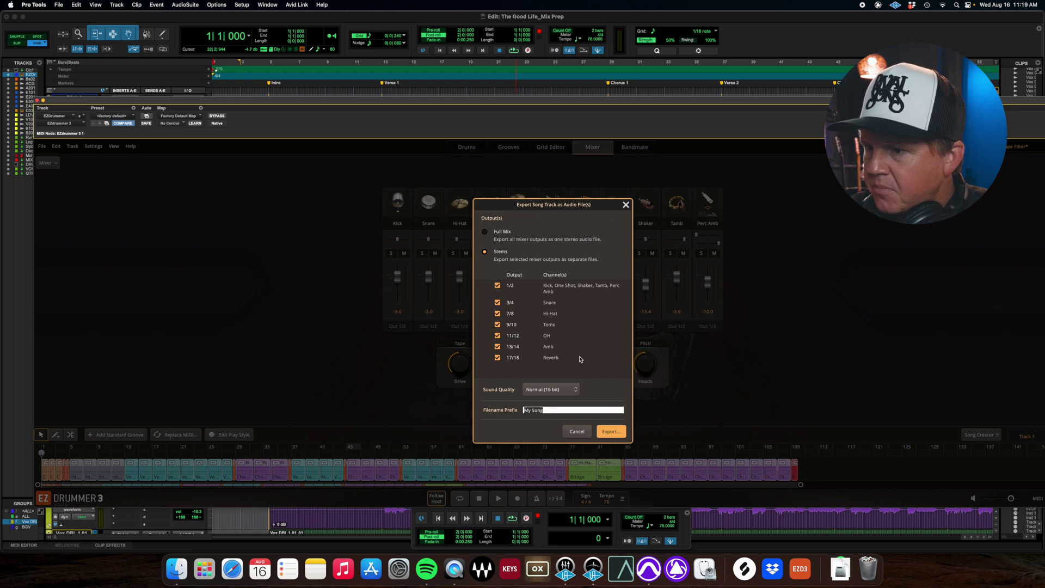
click(578, 431)
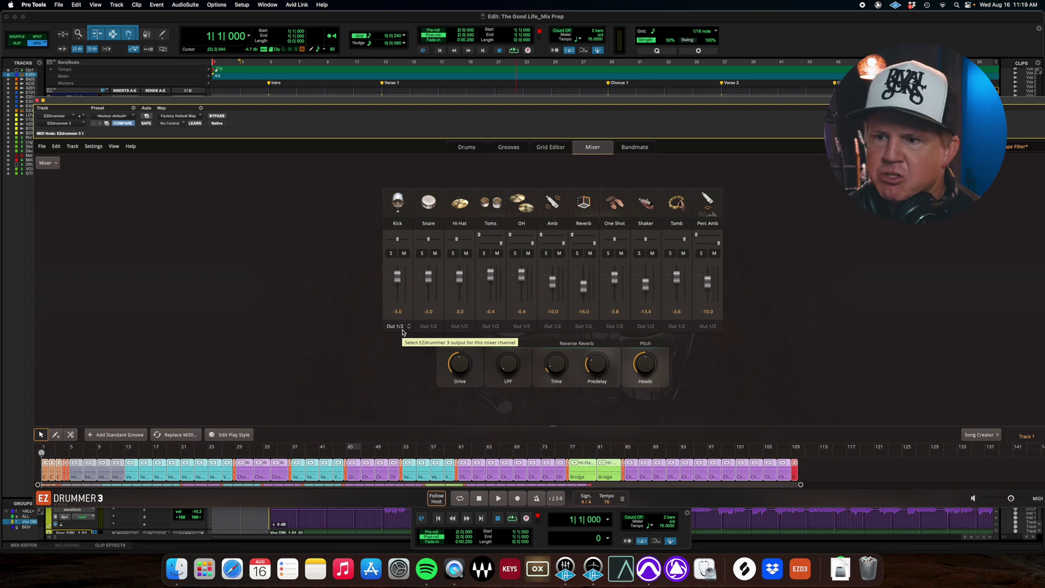
In EZdrummer's mixer, route Snare to Out 3/4, Hi-Hat and OH to Out 5/6, and Toms to Out 7/8.
click(428, 327)
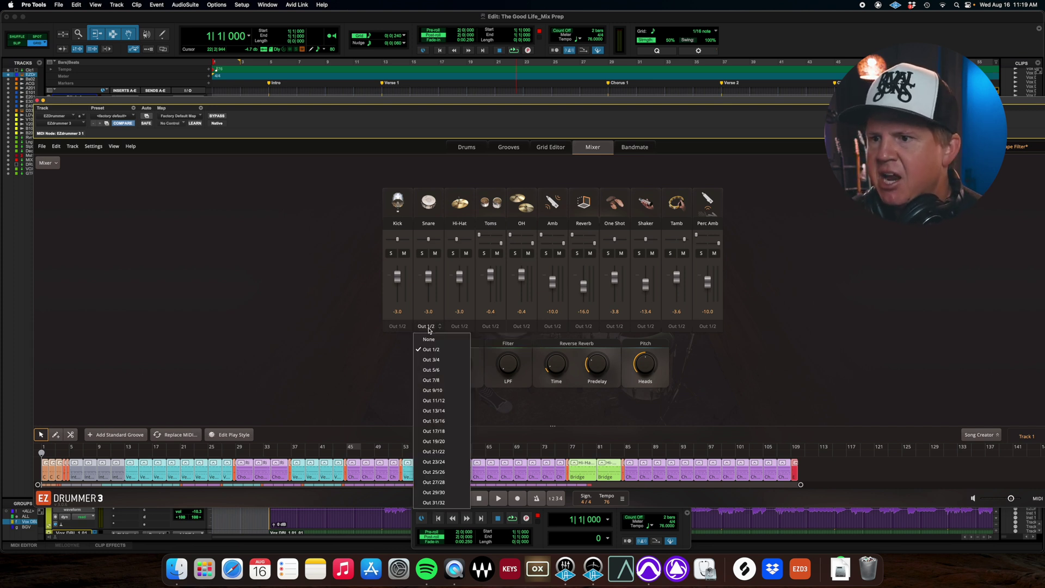
click(427, 360)
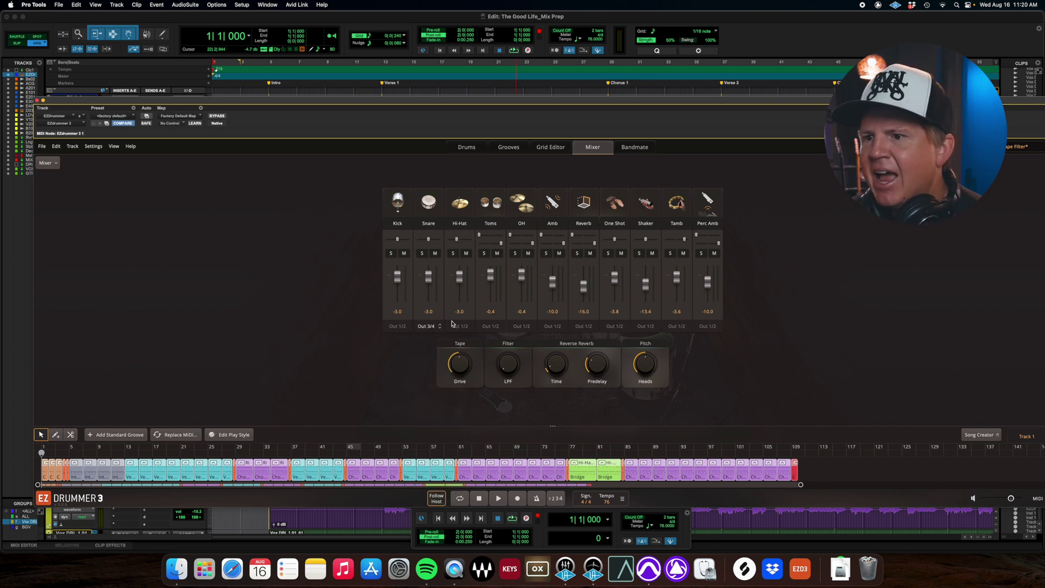
click(463, 326)
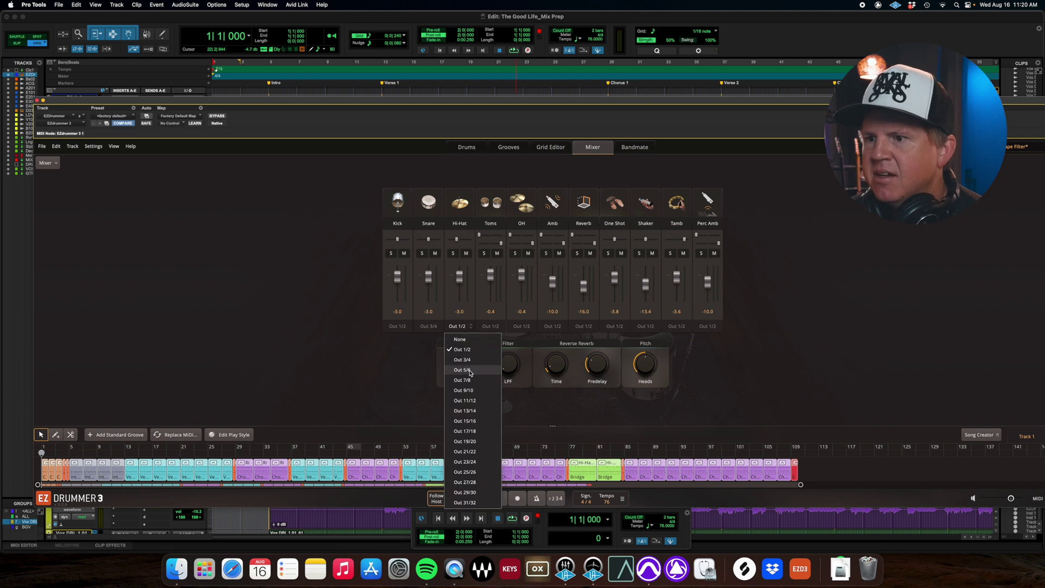
click(470, 370)
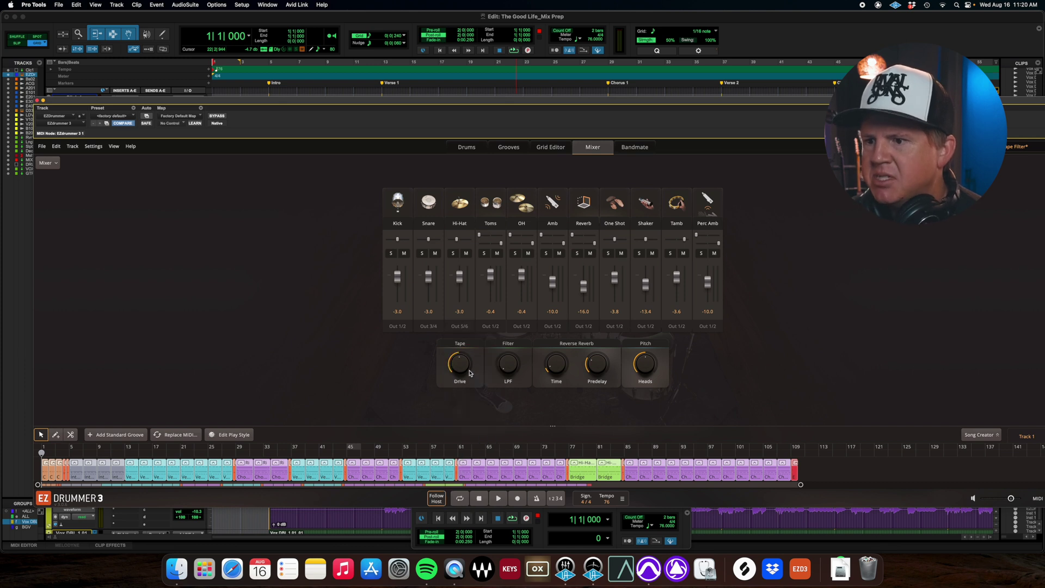
click(485, 327)
click(487, 380)
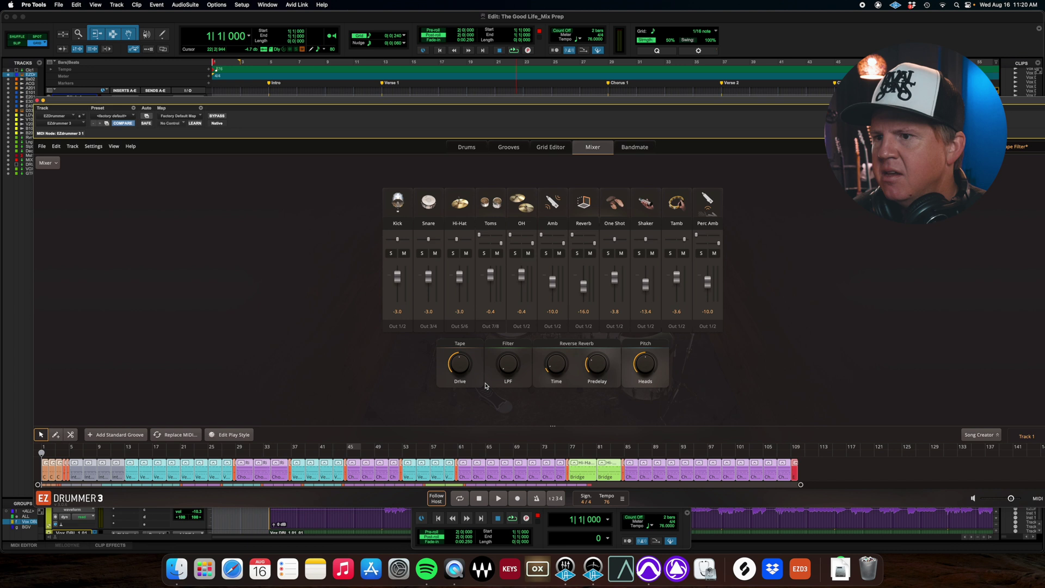
click(517, 328)
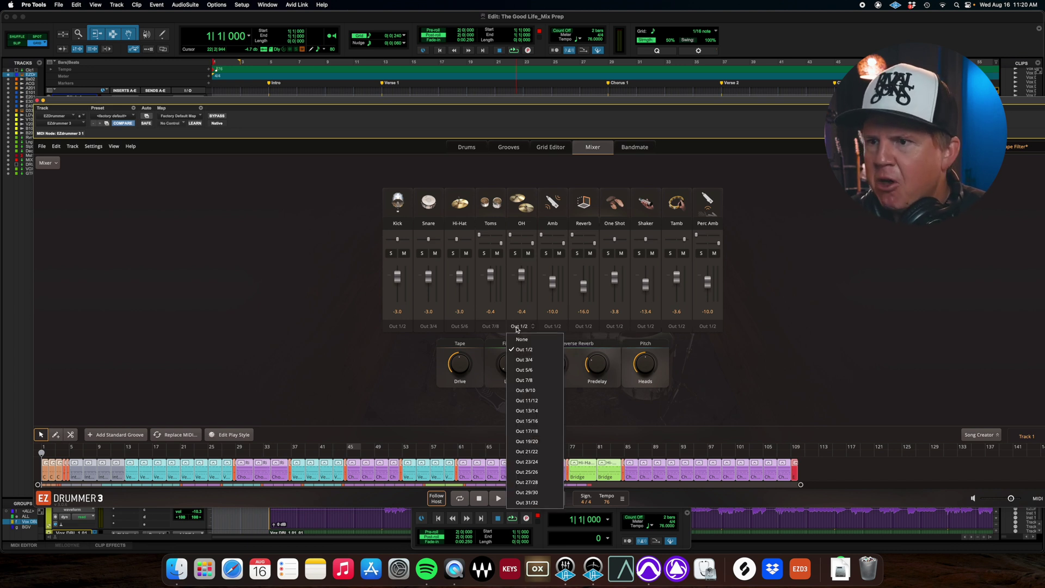
click(520, 371)
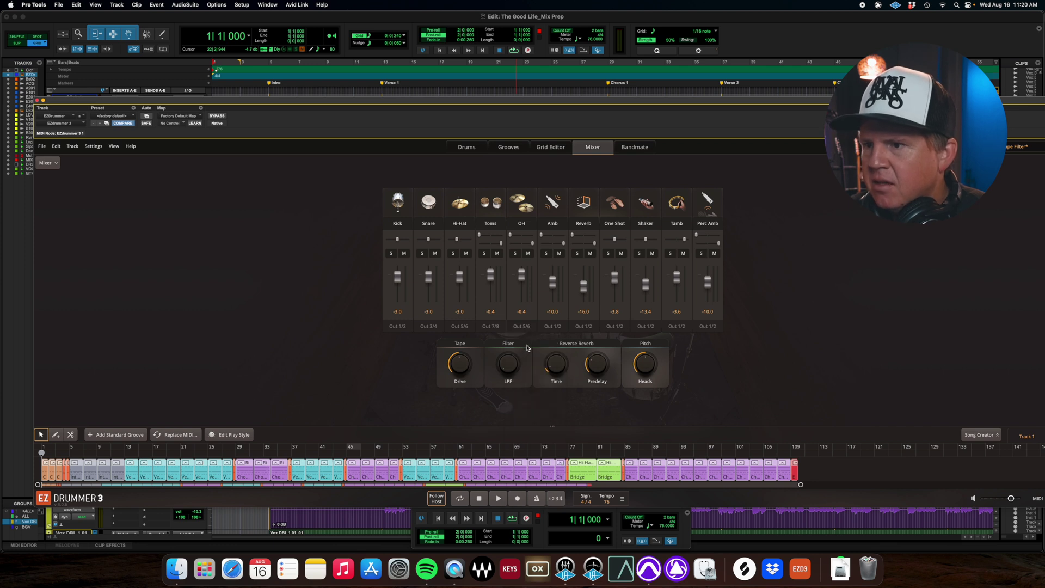
click(553, 327)
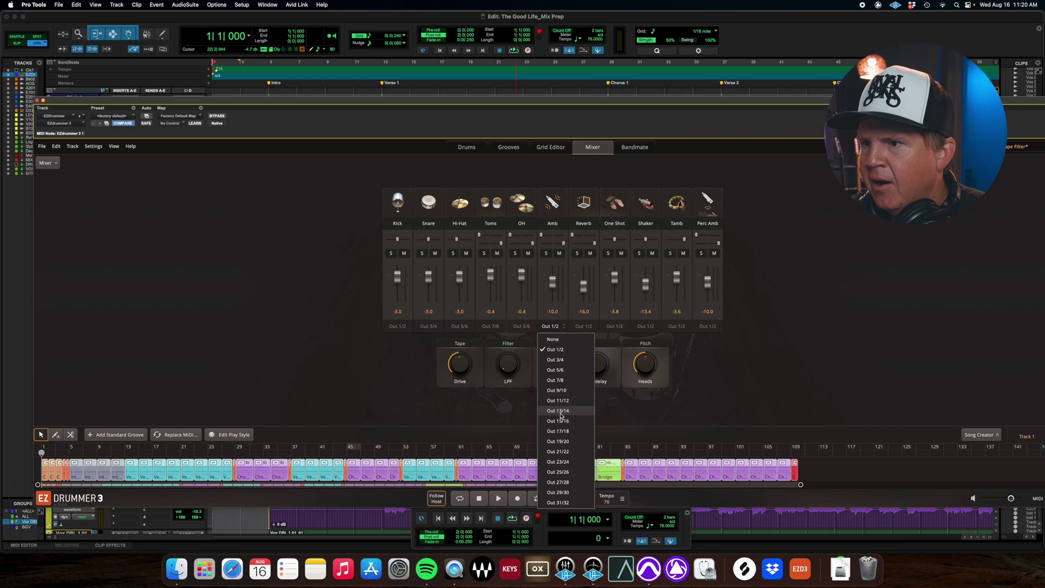
Route Amb to Out 9/10, Reverb to Out 11/12, and One Shot and Shaker to Out 13/14.
click(559, 390)
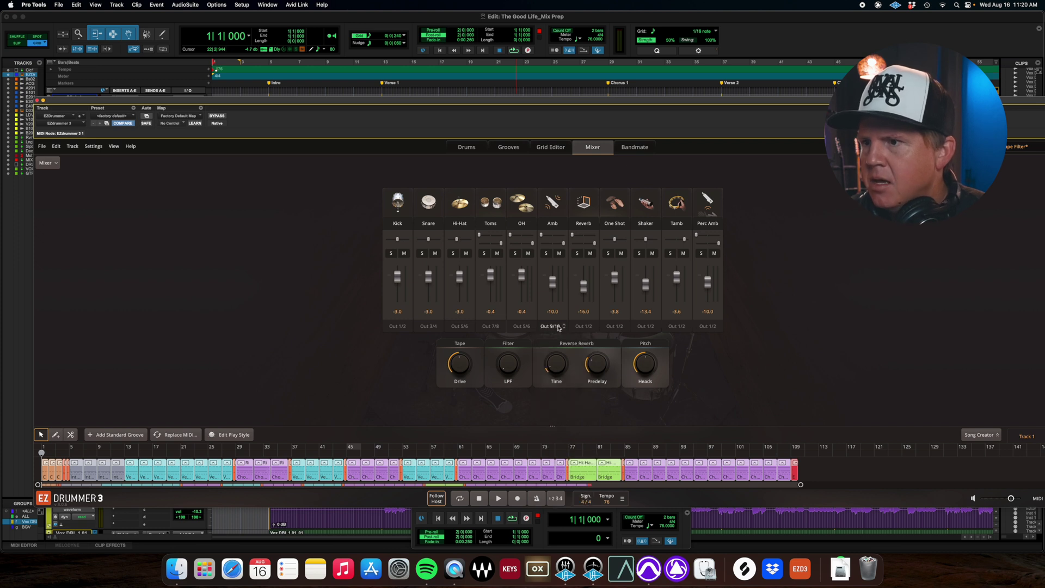
click(588, 327)
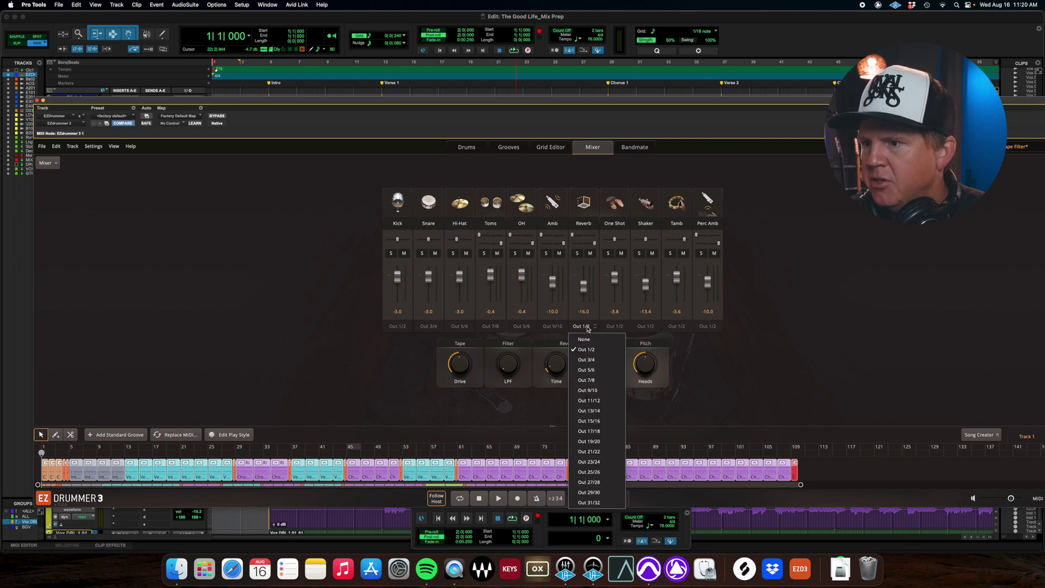
click(594, 401)
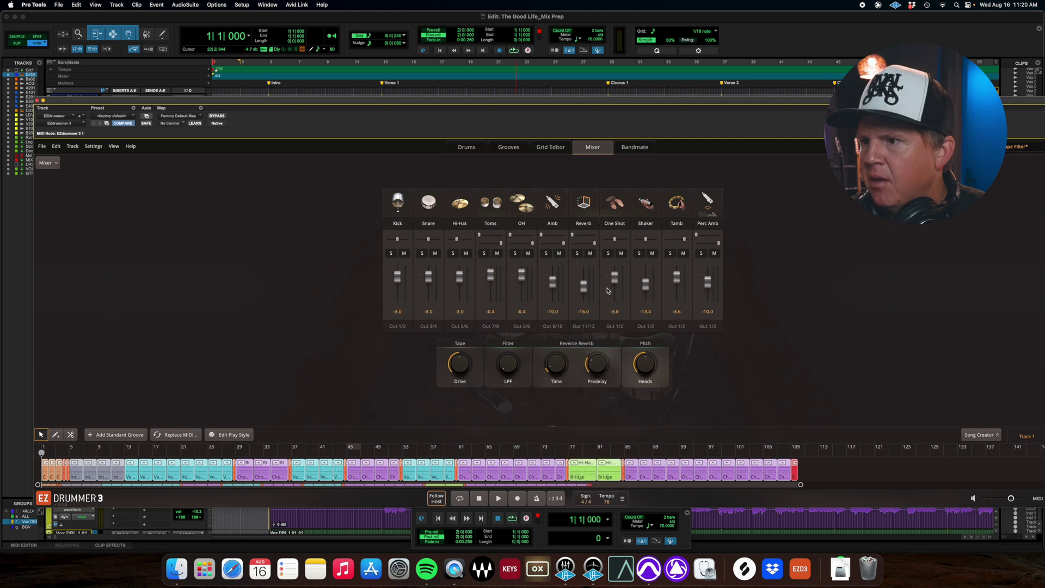
click(617, 327)
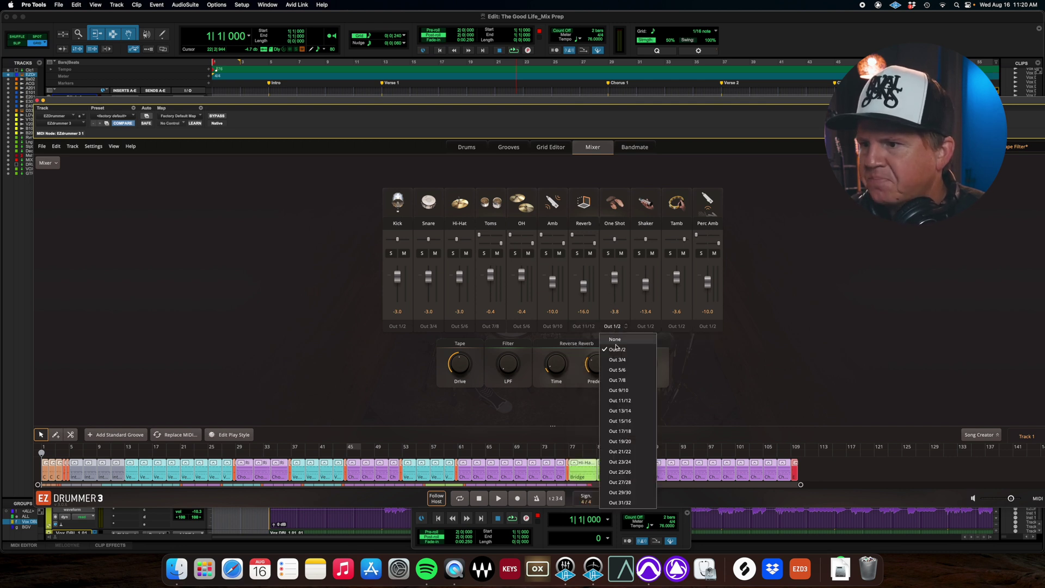
click(620, 411)
click(650, 327)
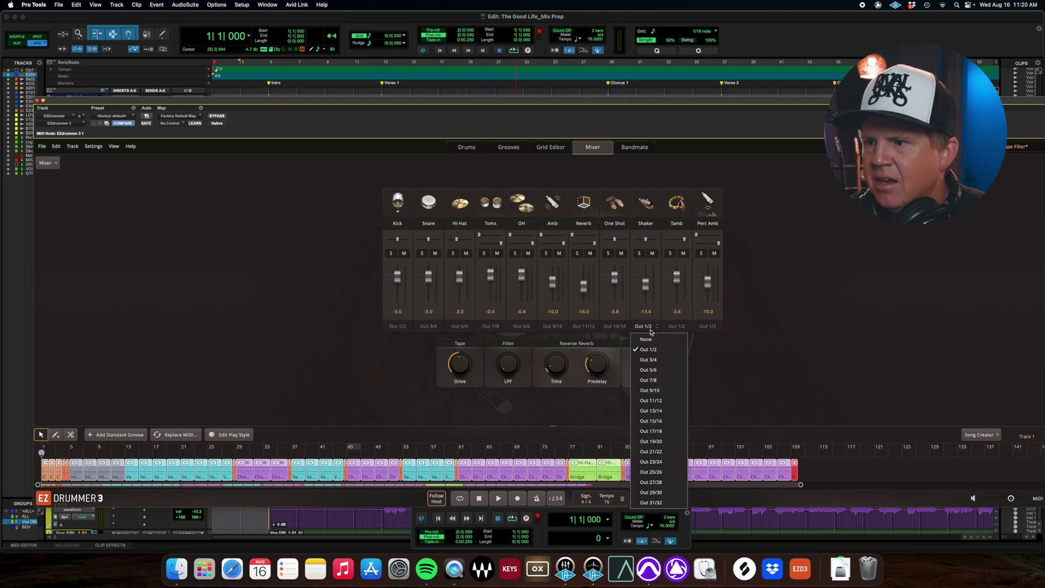
click(651, 411)
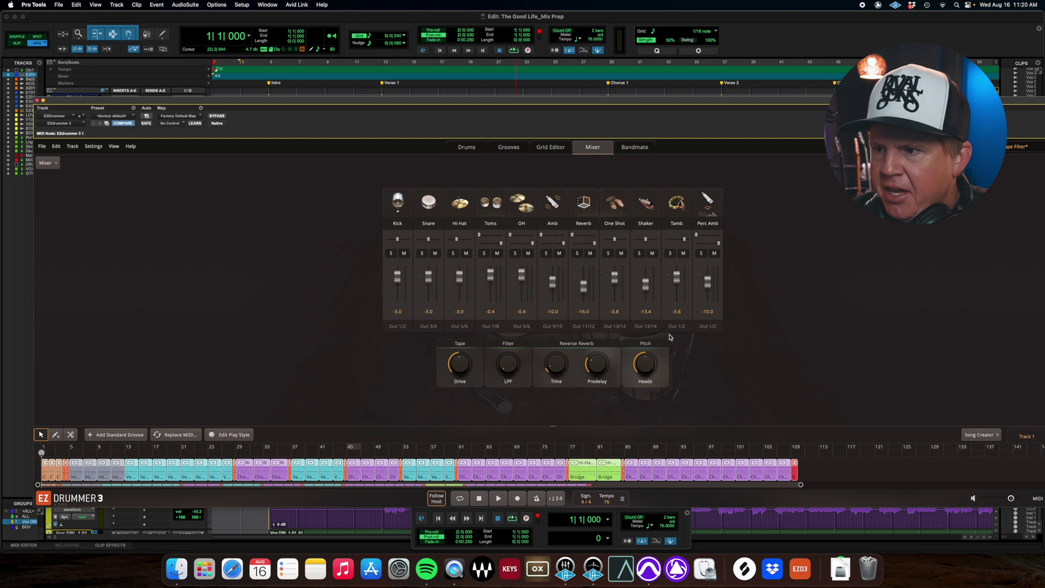
Switch off the One Shot and Tamb outputs, send Perc Amb to Out 15/16, and choose Export Song as Audio File(s).
click(615, 327)
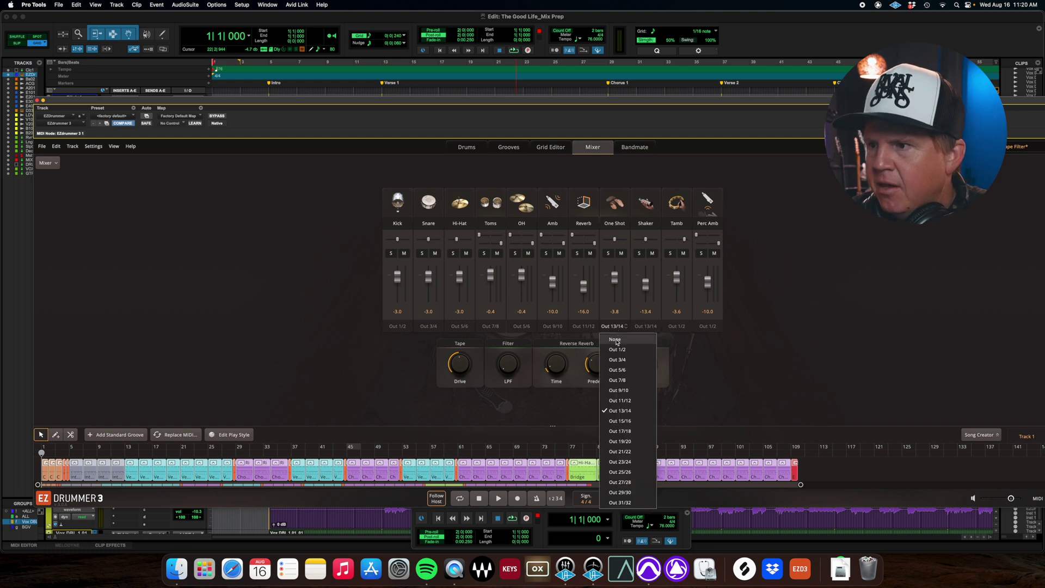
click(617, 342)
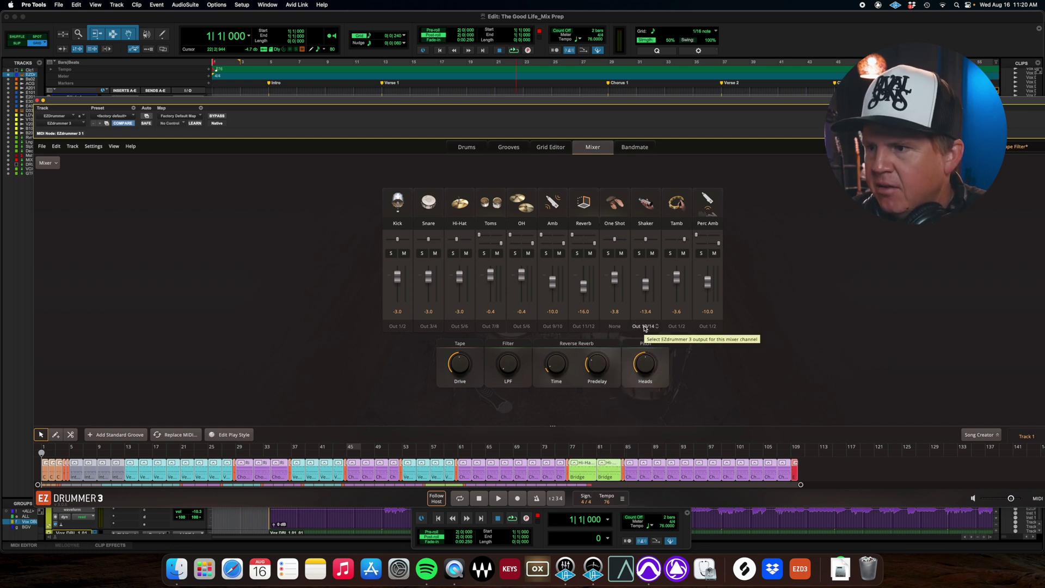
click(681, 326)
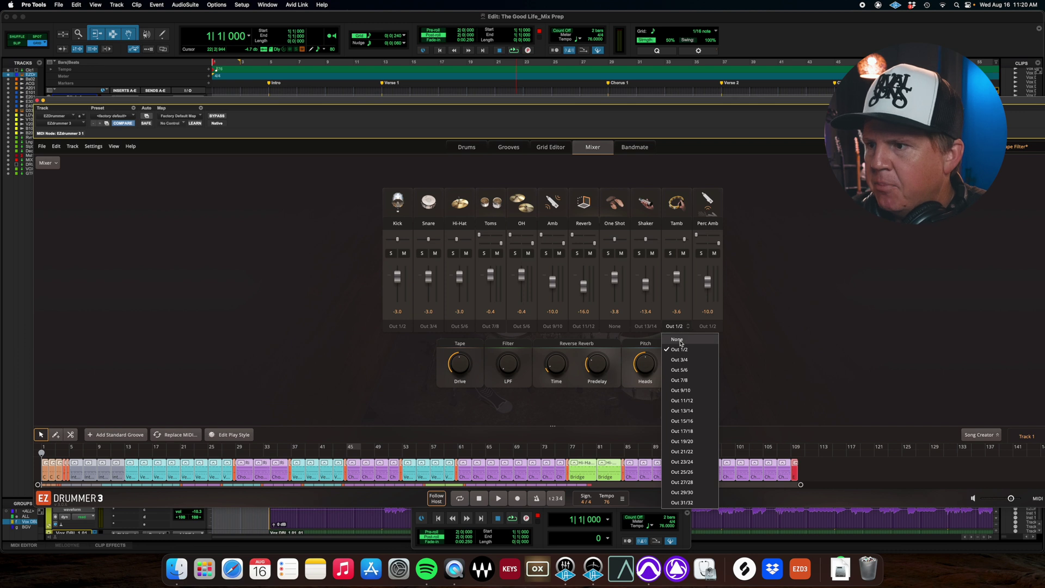
click(680, 341)
click(704, 327)
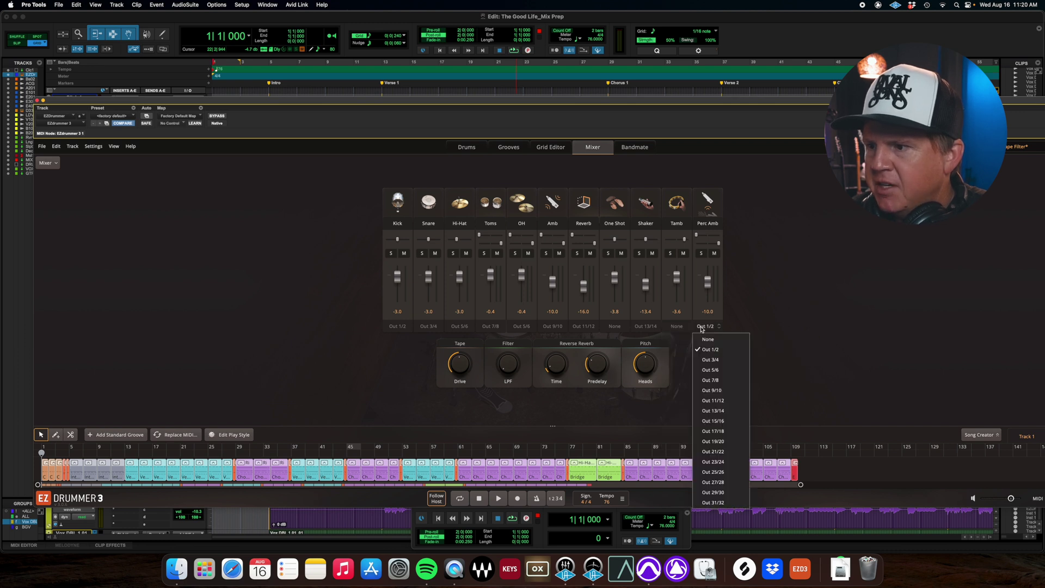
click(710, 420)
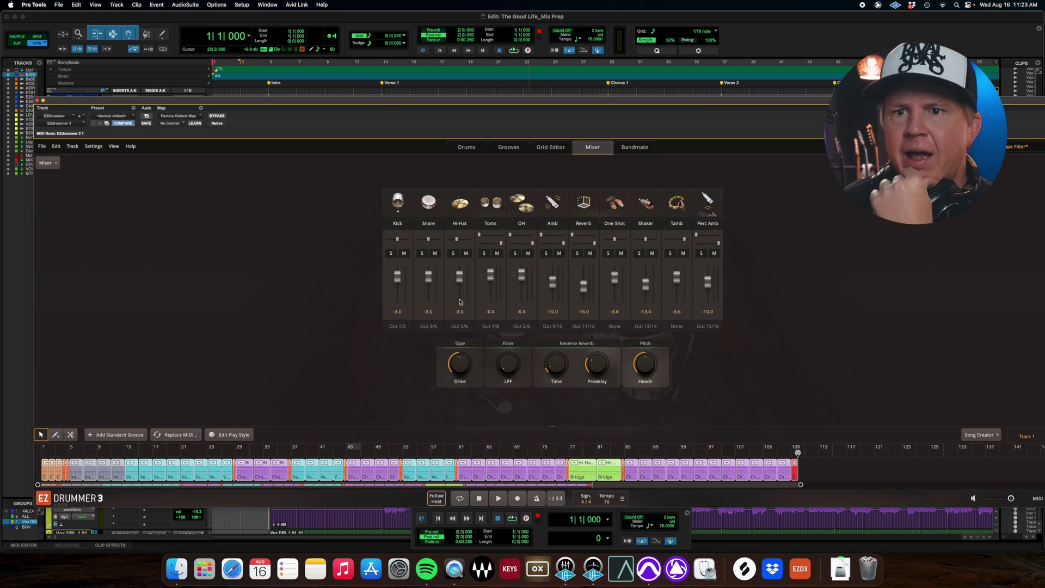
click(72, 146)
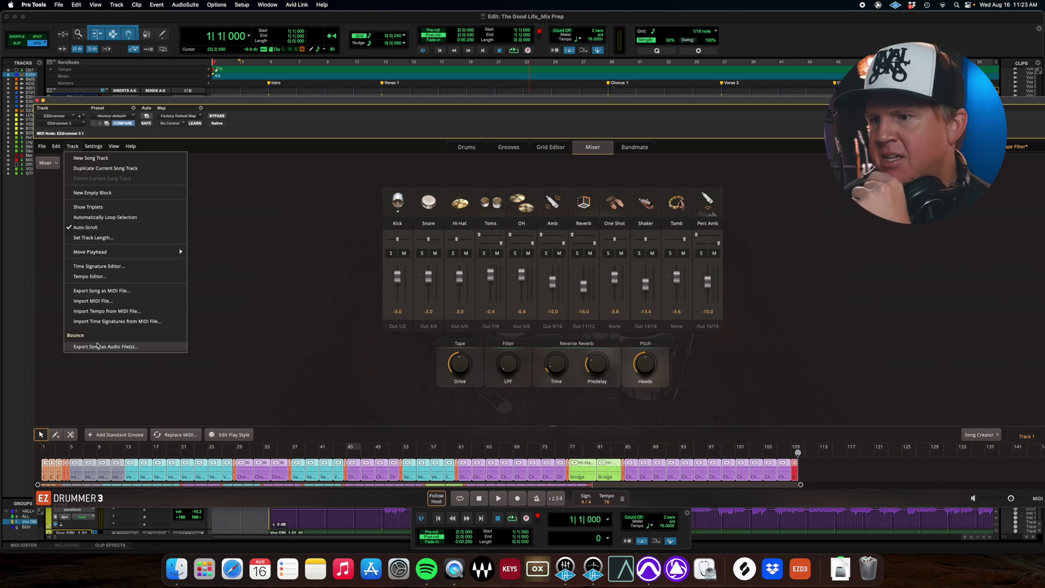
click(97, 347)
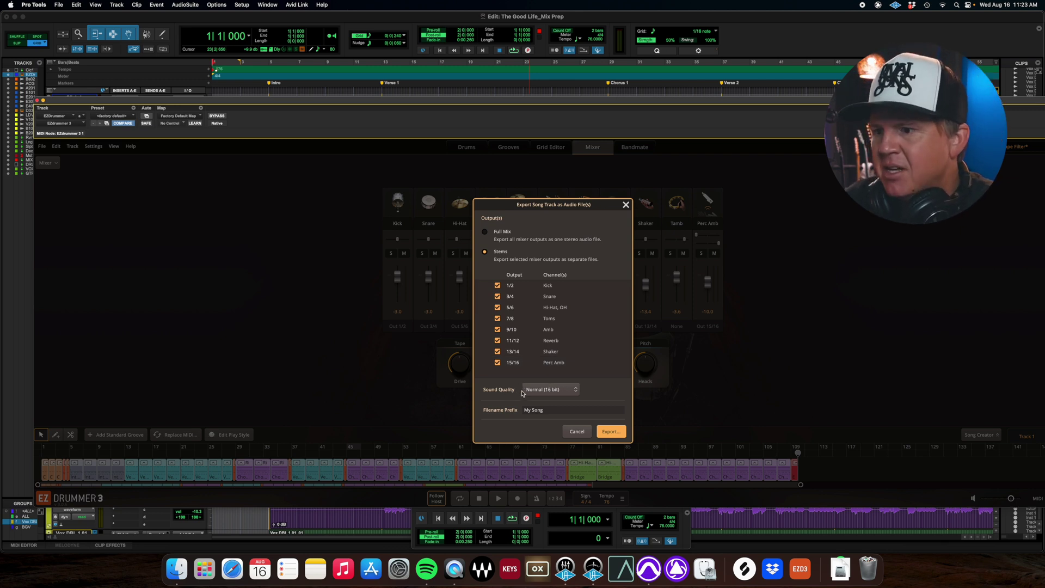
Set the stem export to High (24 bit) with prefix 'The Good Life', then press Export.
click(544, 390)
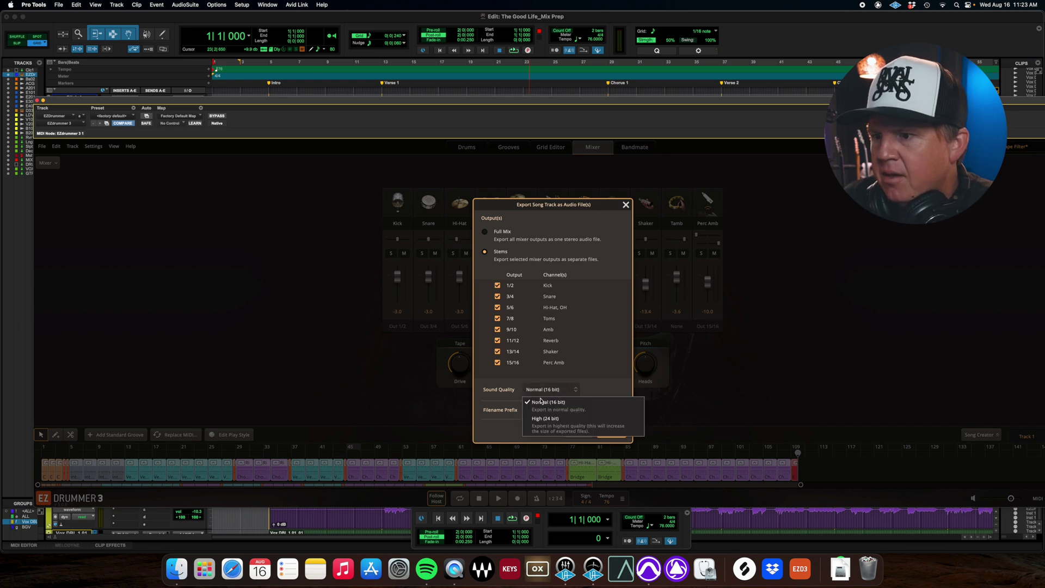
click(542, 425)
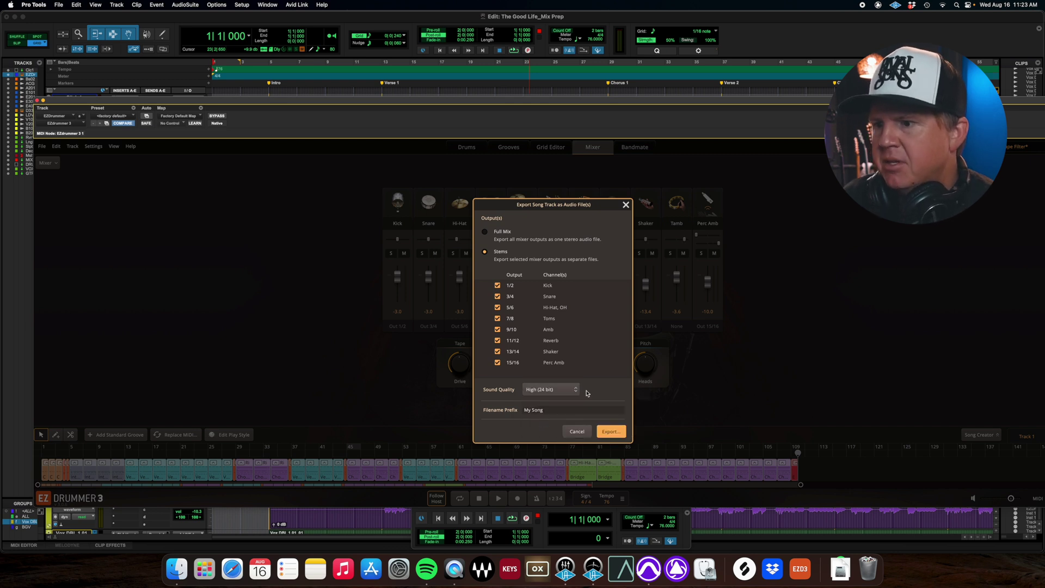
click(590, 410)
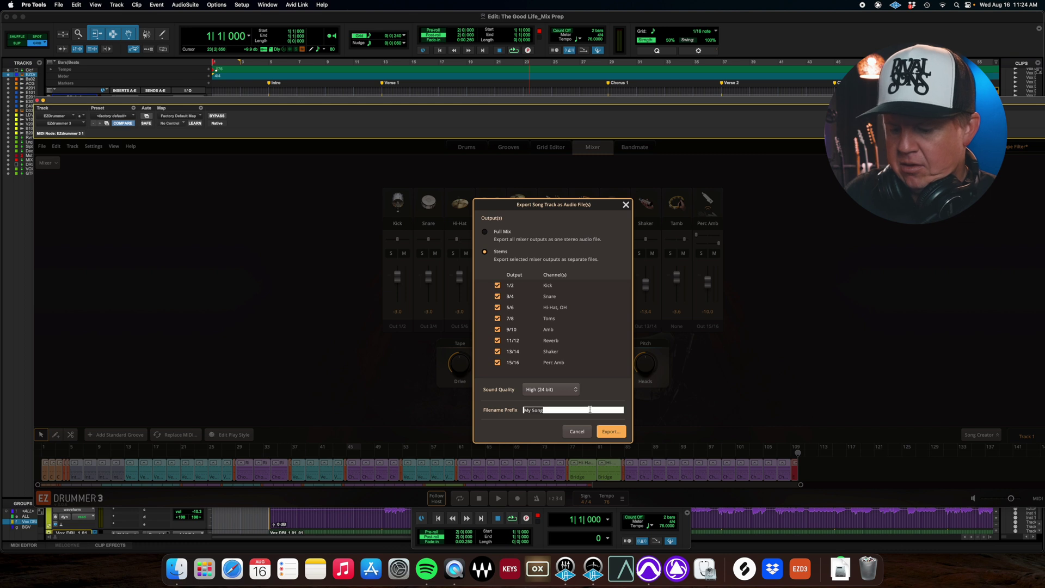
text(The Good Life)
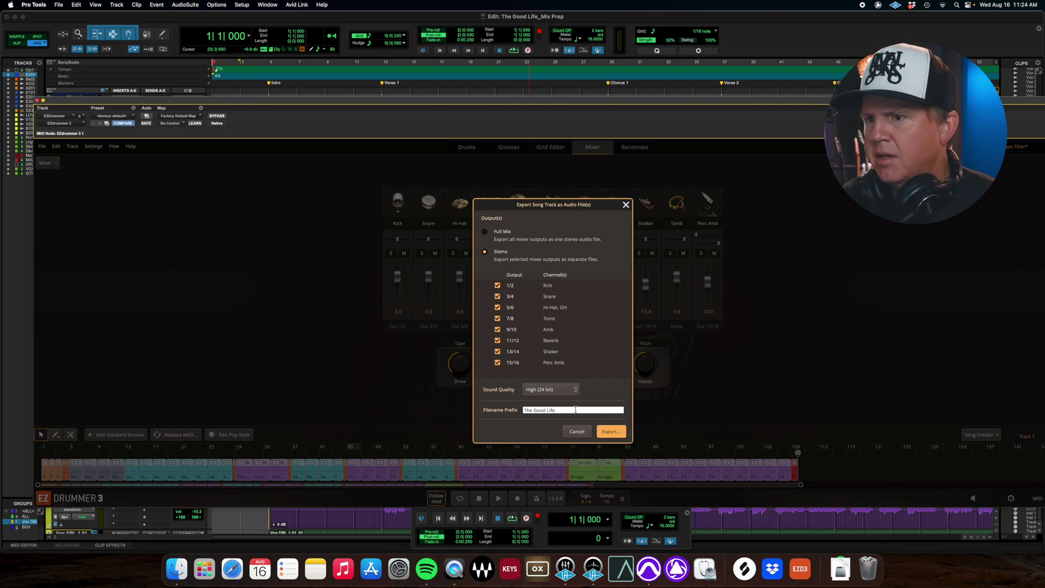
click(610, 431)
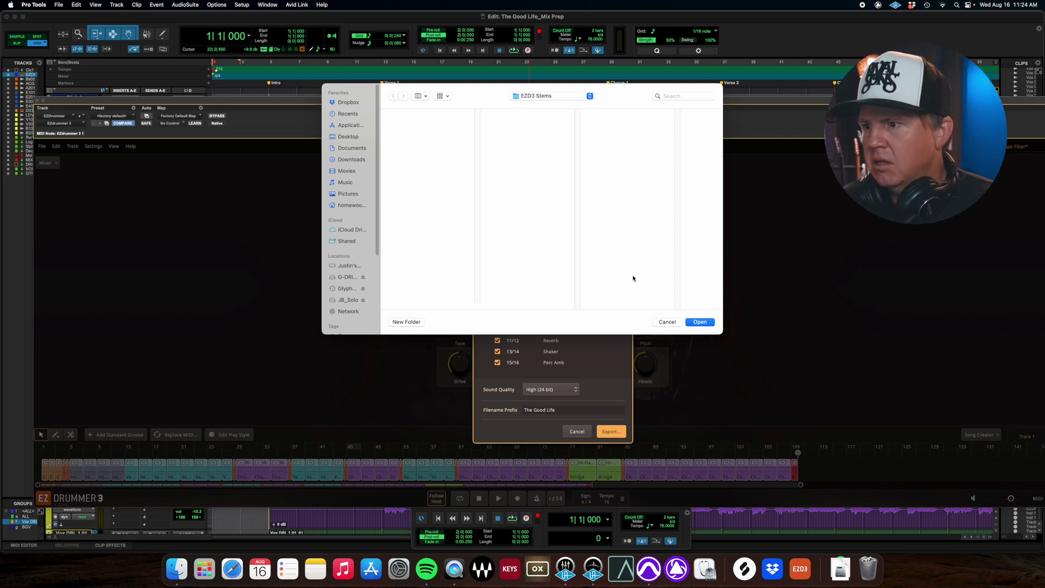
Export the stems into the EZD3 Stems folder and view the finished WAV files in Finder.
click(700, 321)
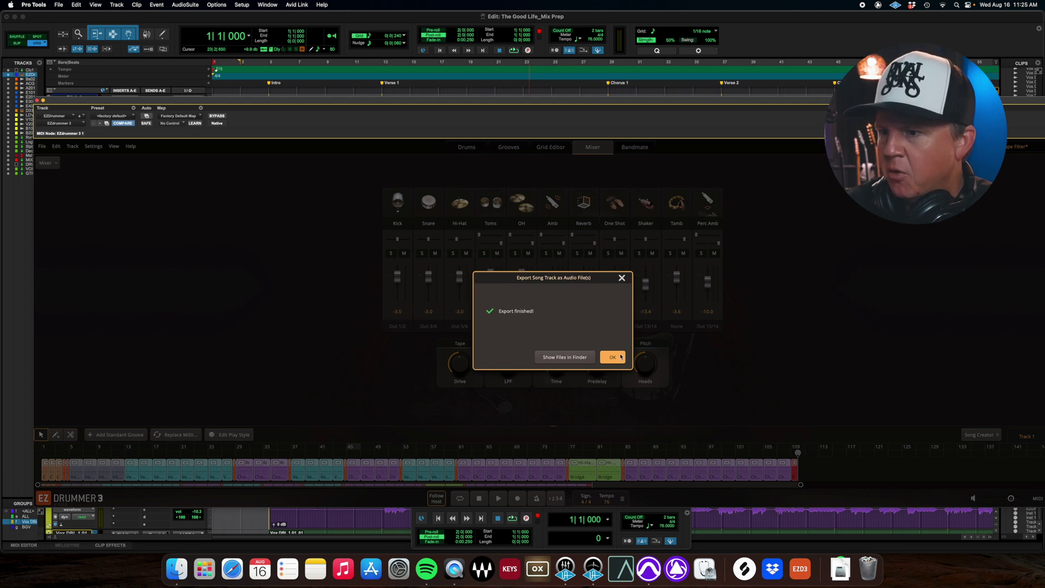
click(556, 358)
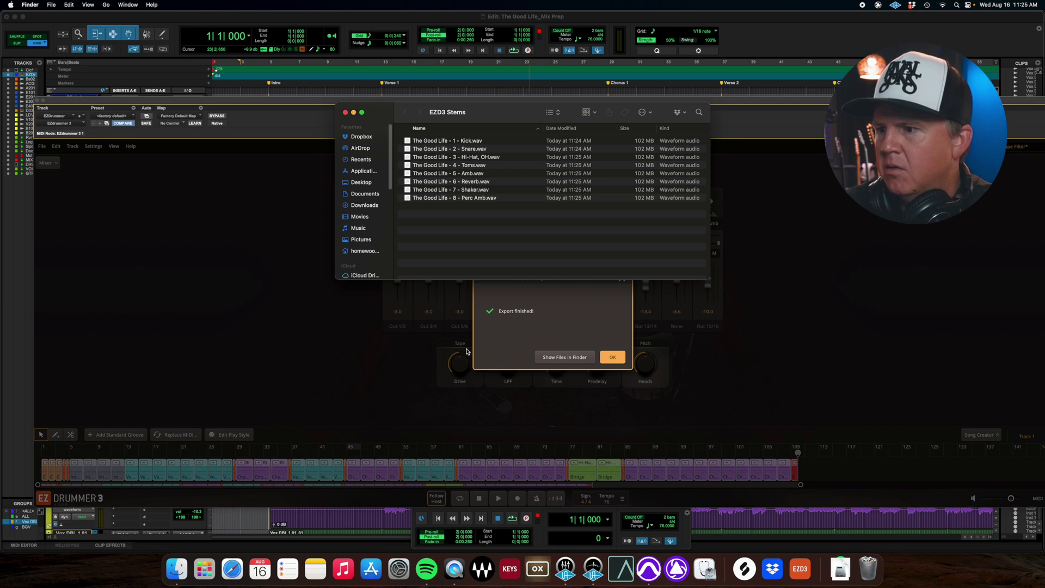
Back in Pro Tools, dismiss the Export finished notice and close the EZdrummer plugin window.
click(621, 360)
click(621, 359)
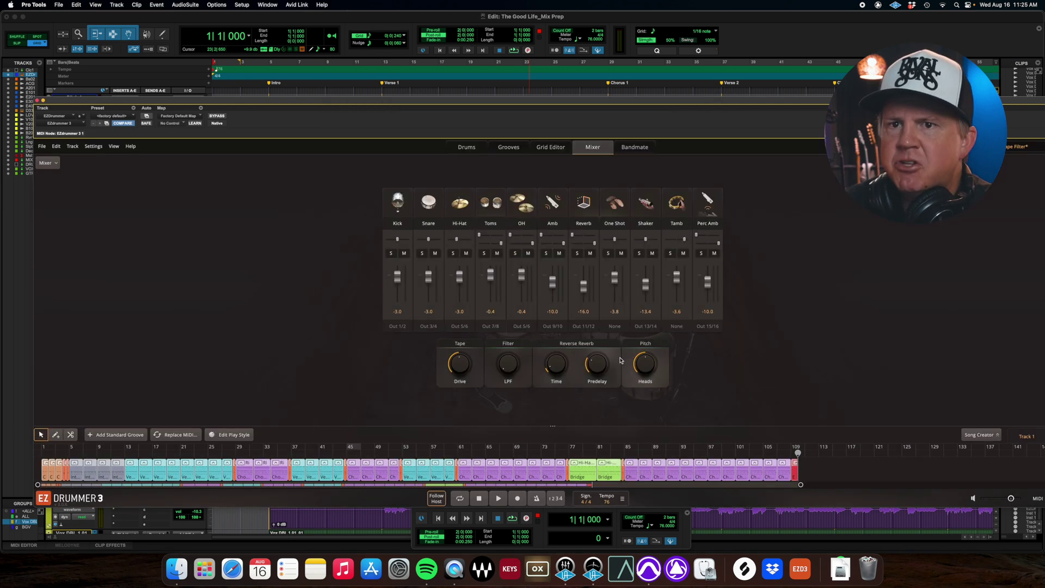
click(37, 101)
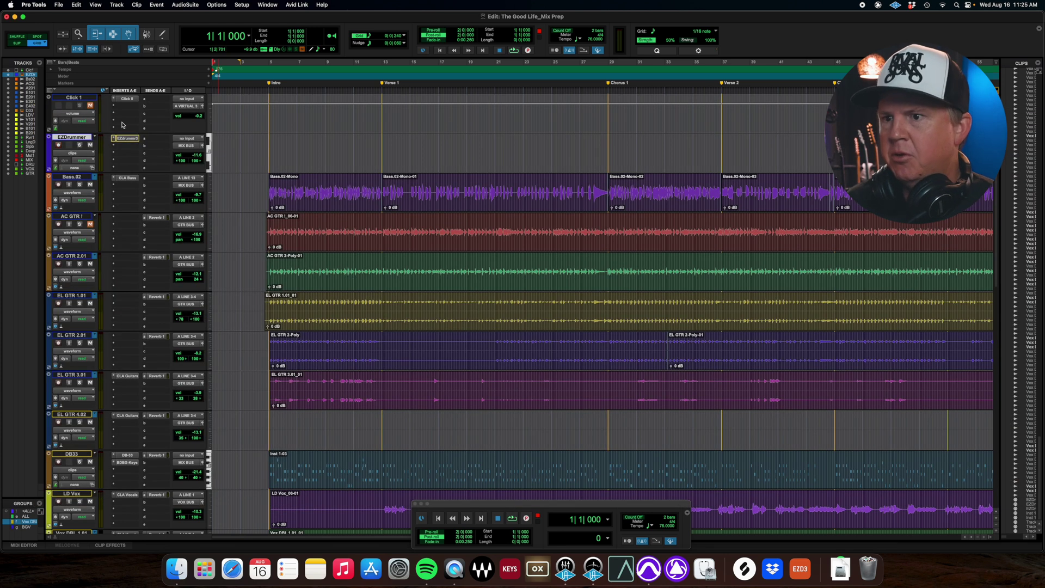
Cancel the New Tracks dialog, then go to File > Import > Audio to browse EZD3 Stems.
key(super+shift+n)
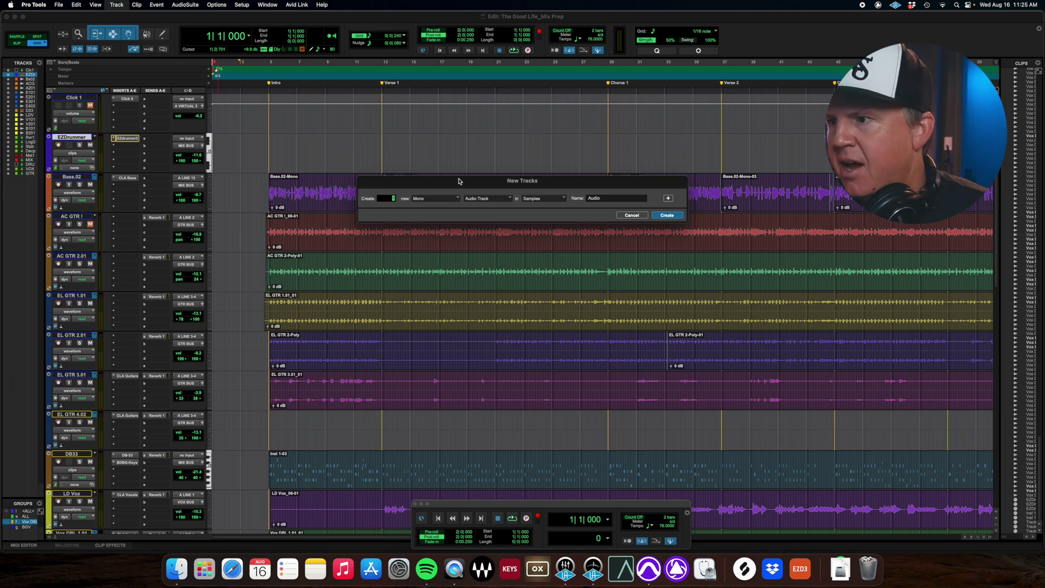
click(632, 215)
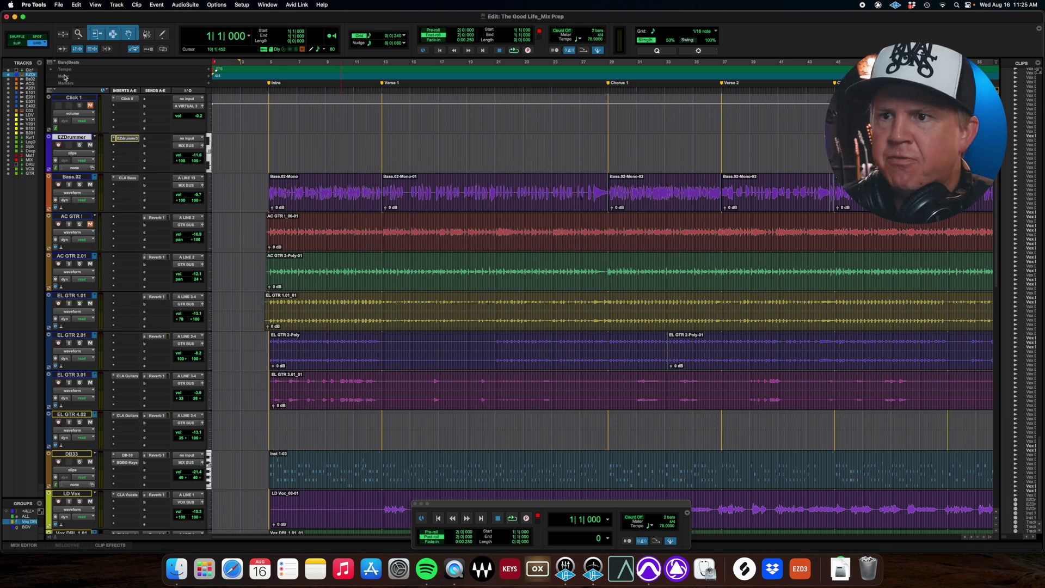
click(58, 6)
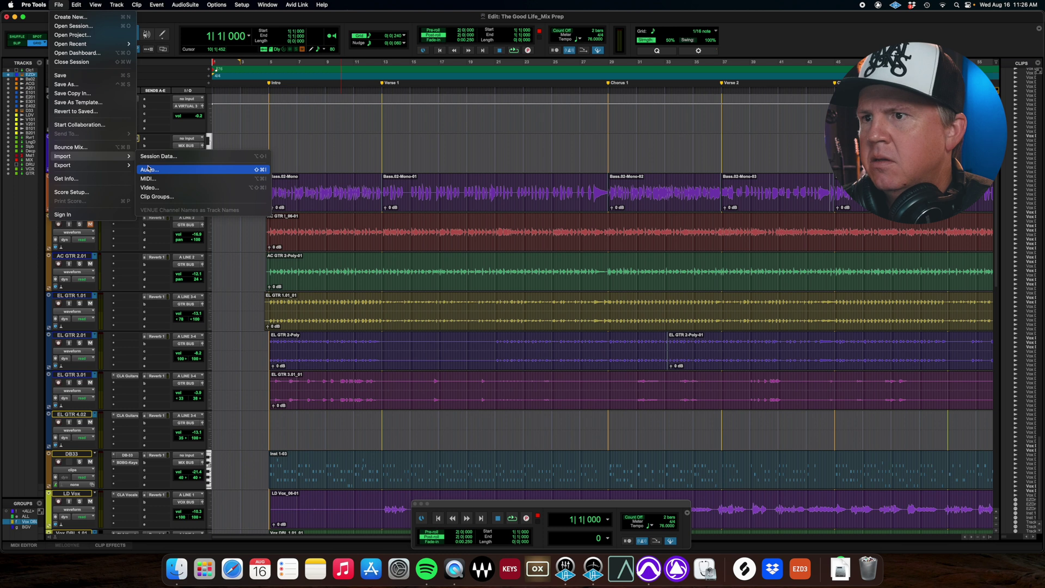
click(148, 170)
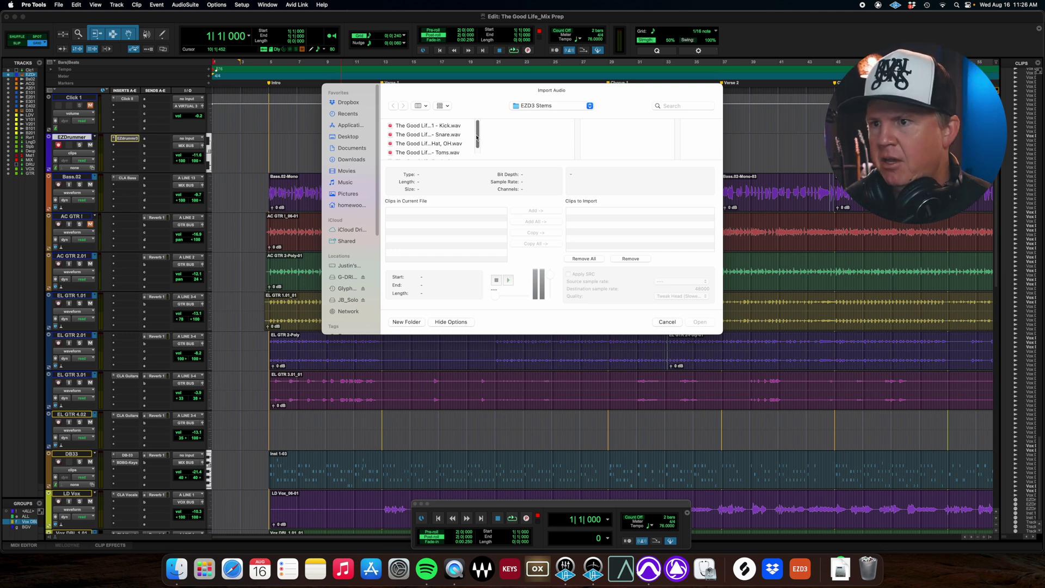
Select all eight EZD3 stem WAVs, add them to the import list, and confirm.
click(440, 126)
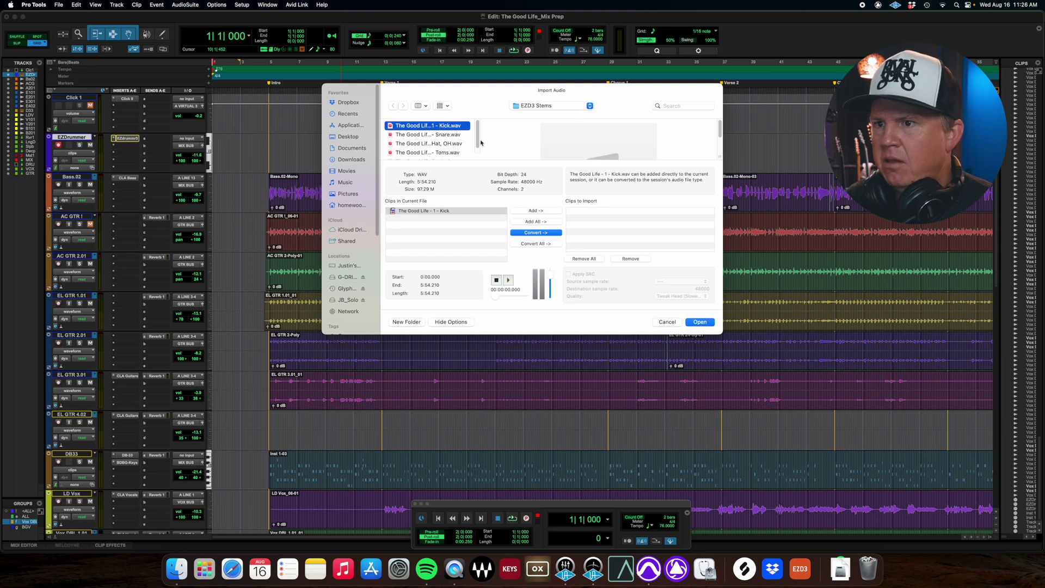
drag(479, 143, 479, 147)
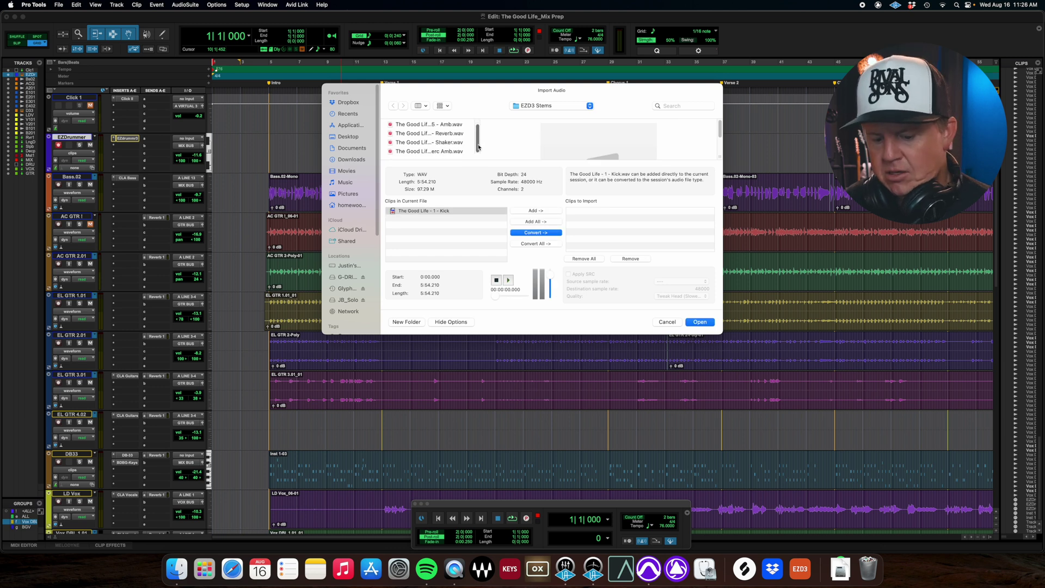
shift+click(444, 151)
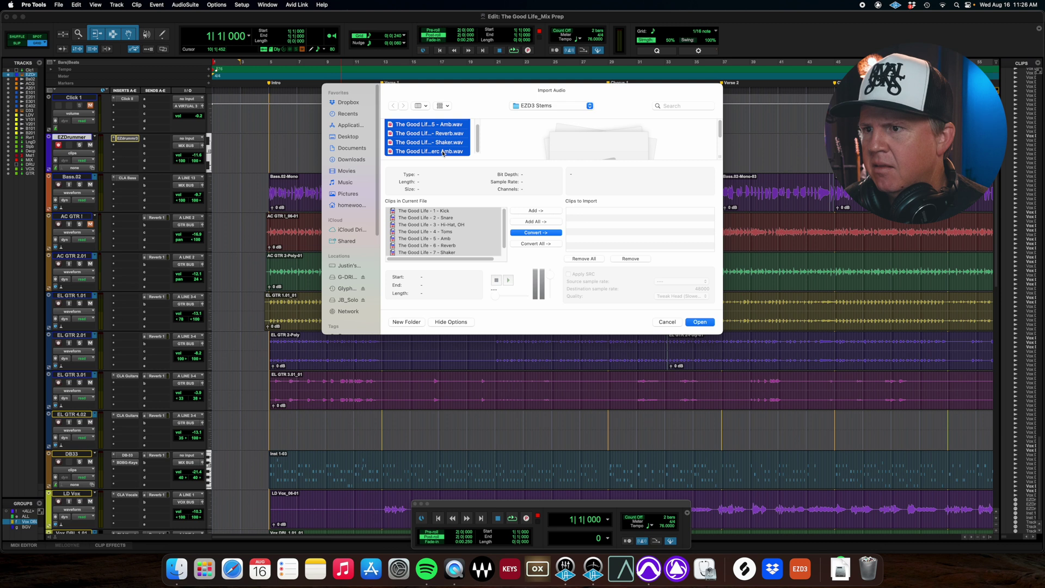
click(537, 221)
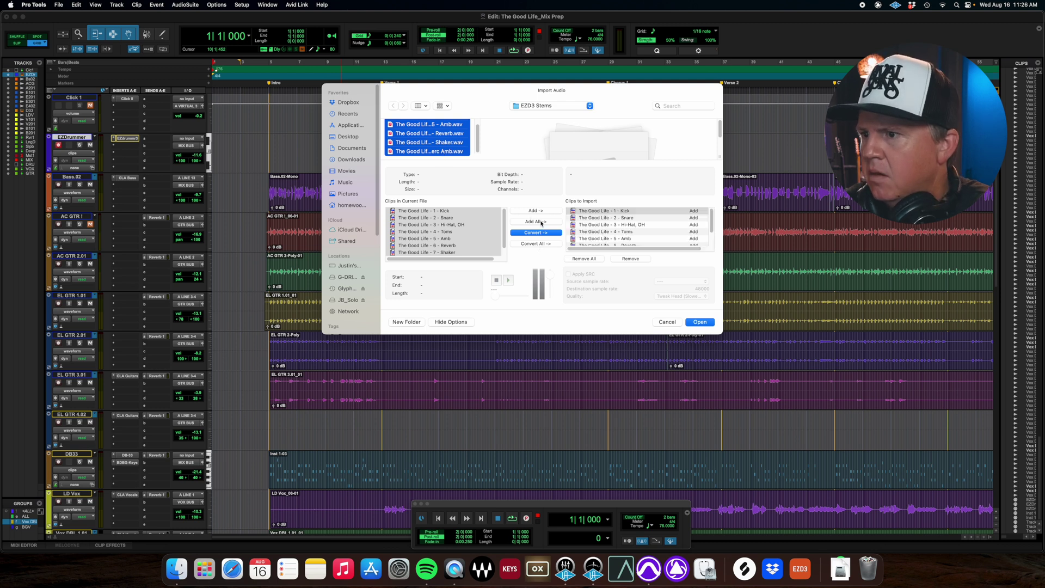
click(700, 322)
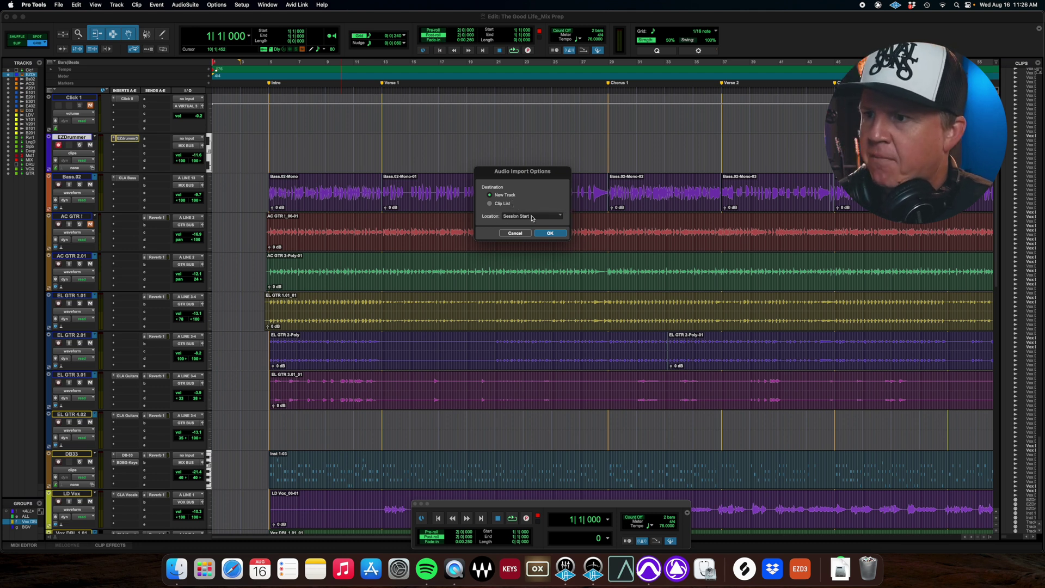
Import the eight drum stems, Kick through Perc Amb, as new tracks at session start.
click(545, 233)
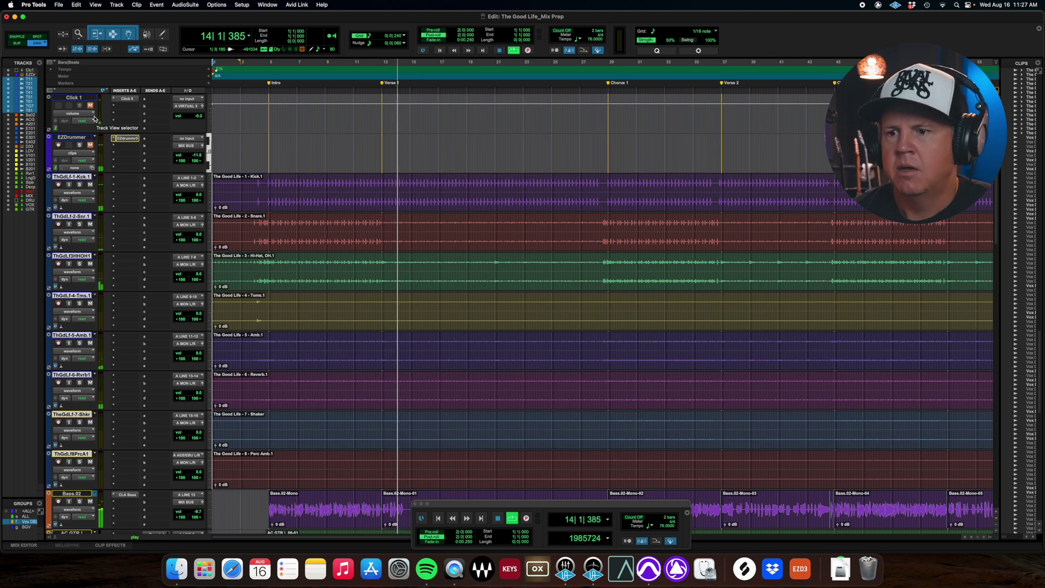
Stop playback, route all eight drum stem tracks to the DRUMS bus, and switch to the Mix window.
key(space)
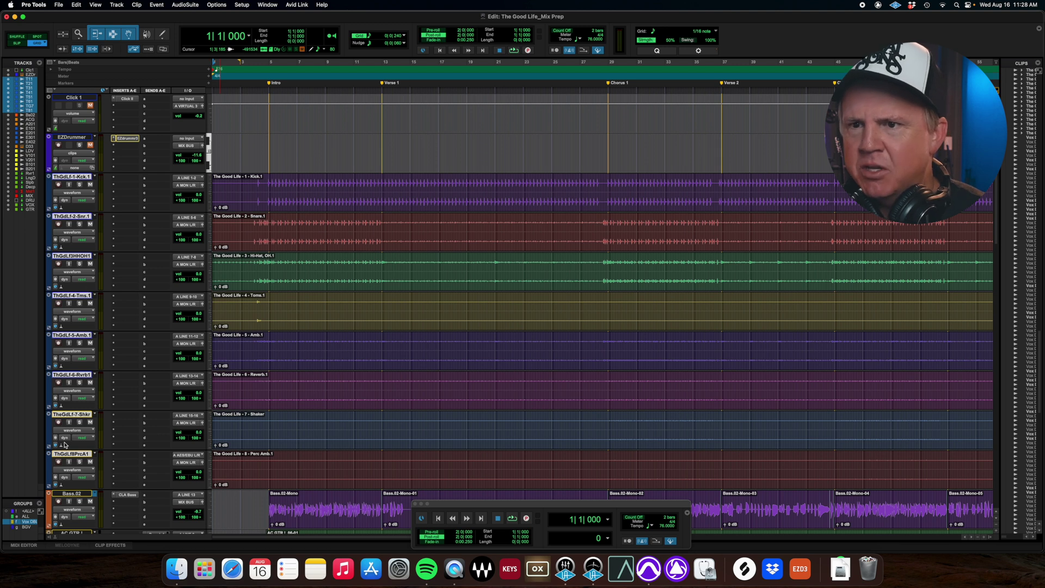
click(190, 186)
mouse_move(194, 195)
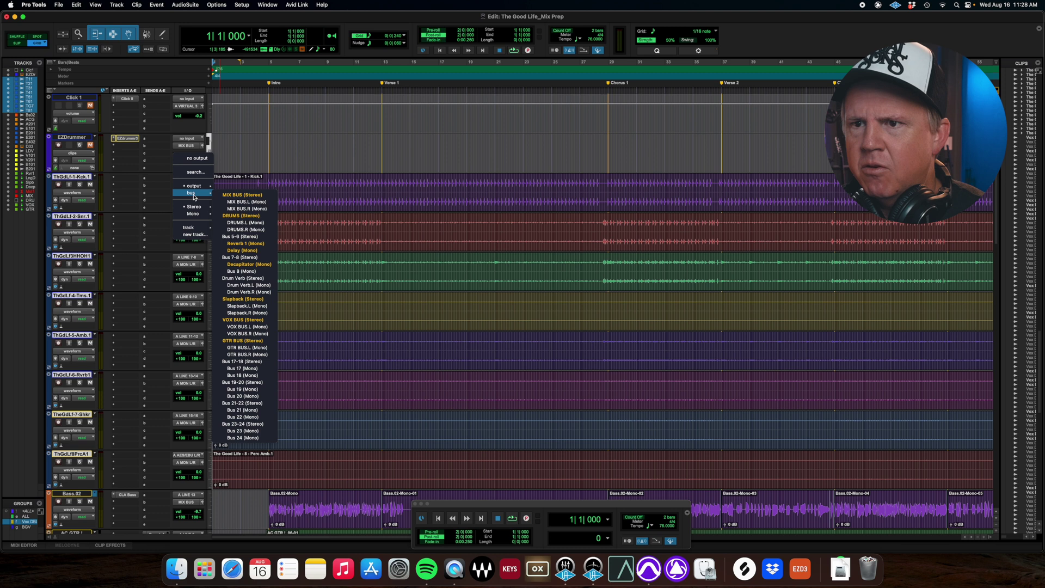
click(227, 216)
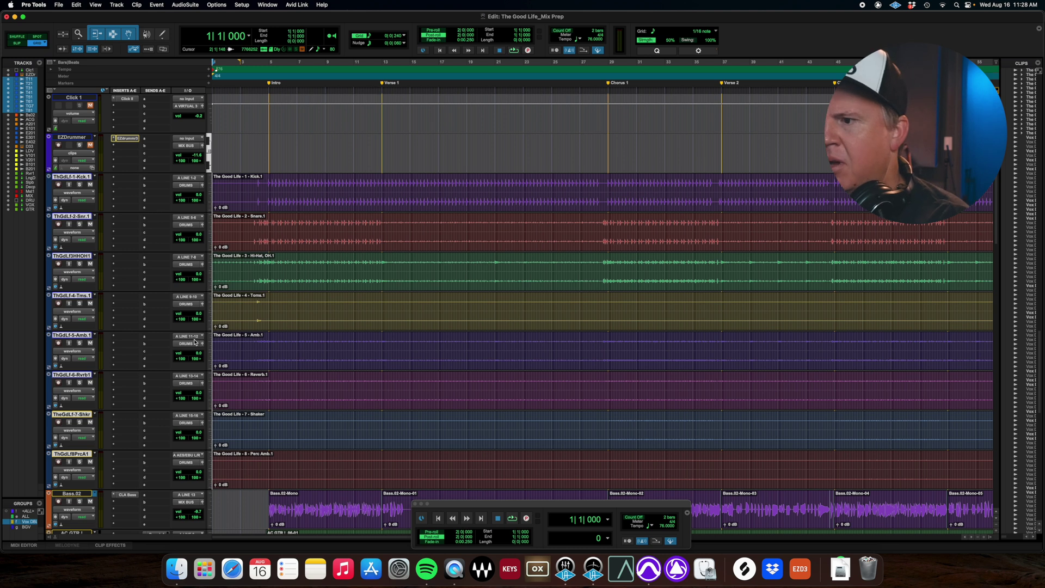
key(super+equal)
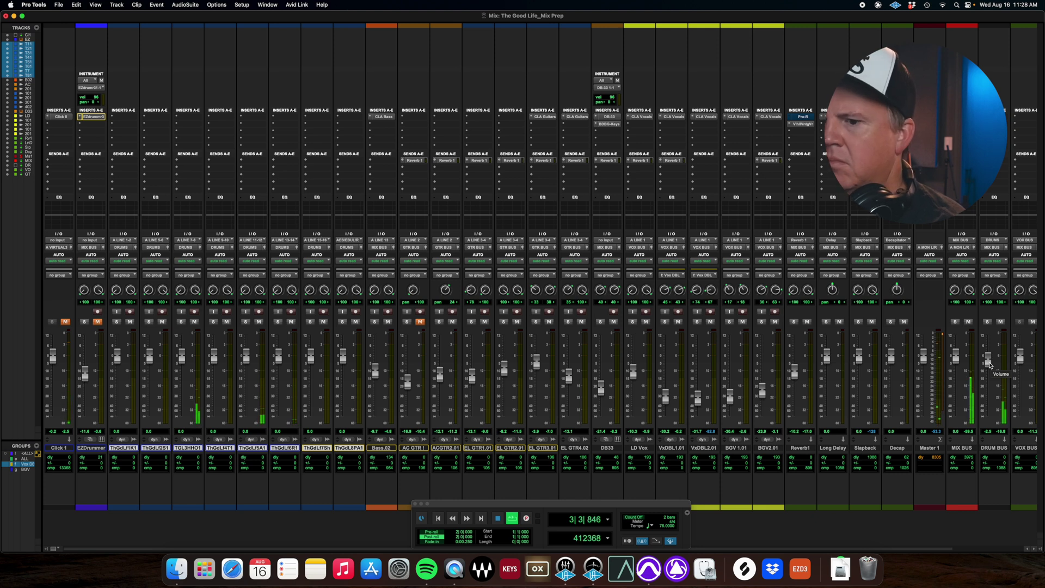
After a quick look at the Edit window, lower the DRUM BUS fader during playback to test stem routing.
key(super+equal)
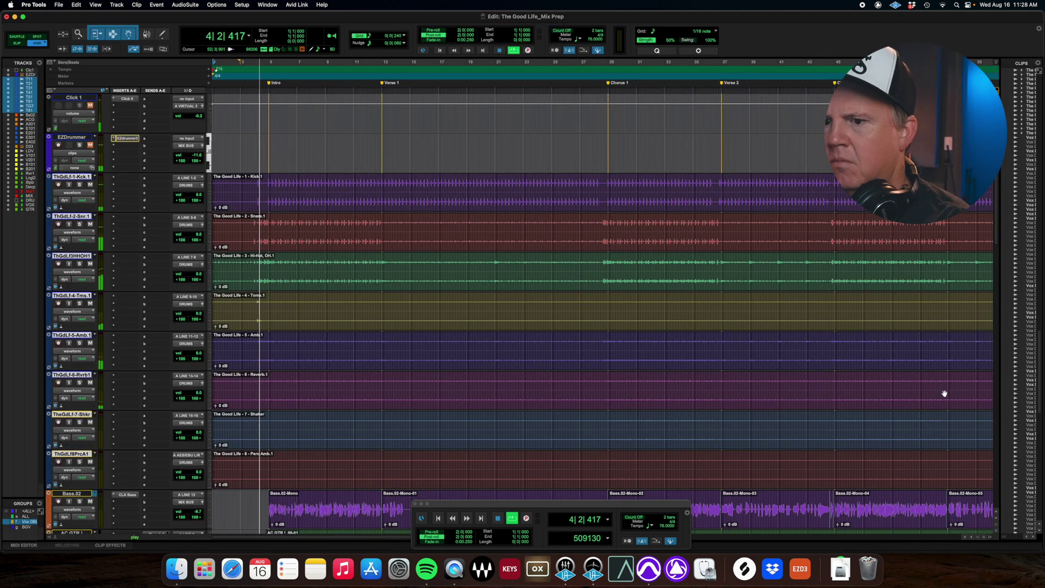
key(super+equal)
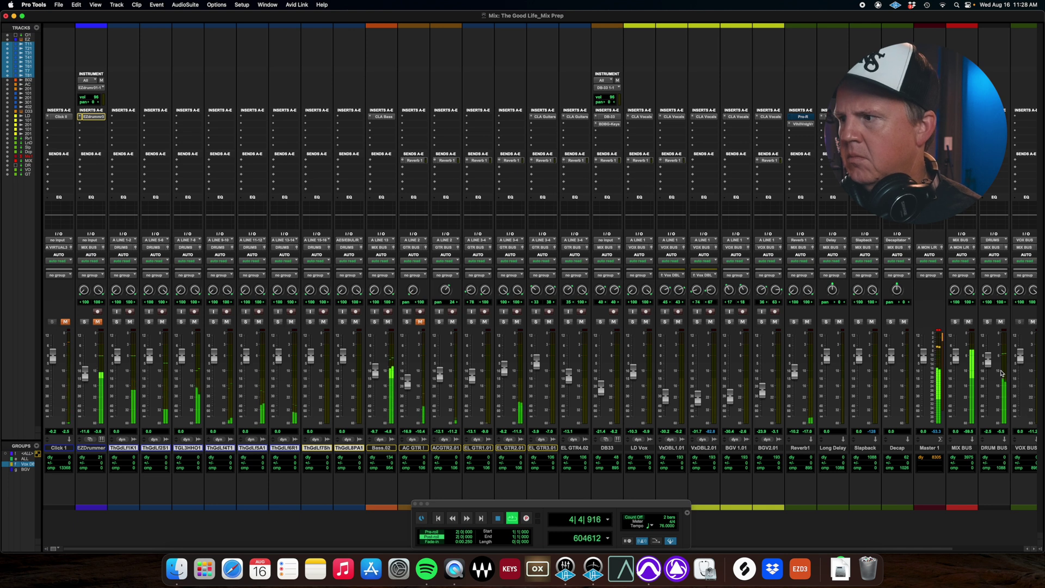
mouse_move(990, 363)
mouse_down()
mouse_move(989, 408)
mouse_move(989, 359)
mouse_move(992, 367)
mouse_up()
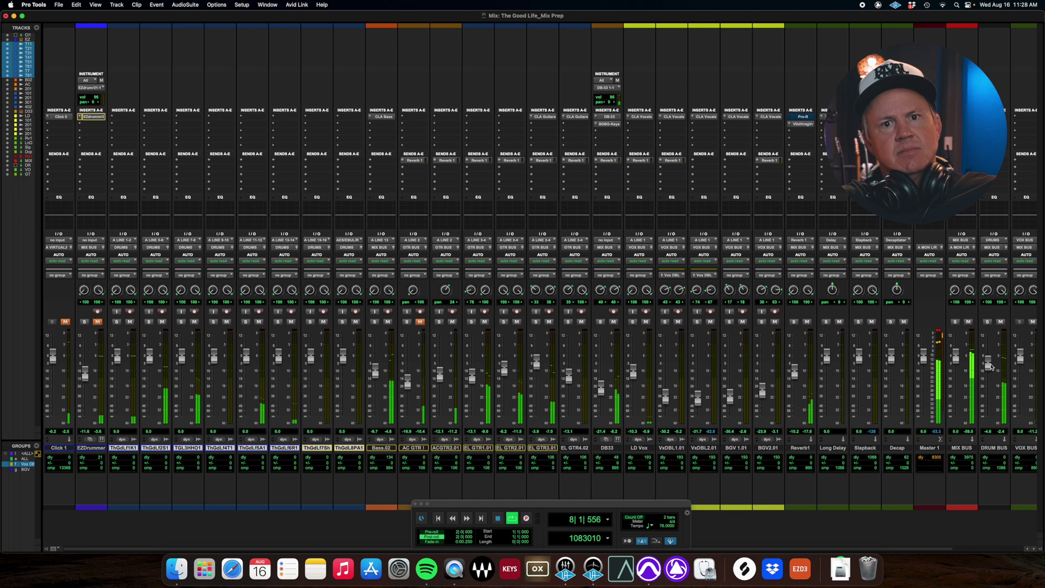